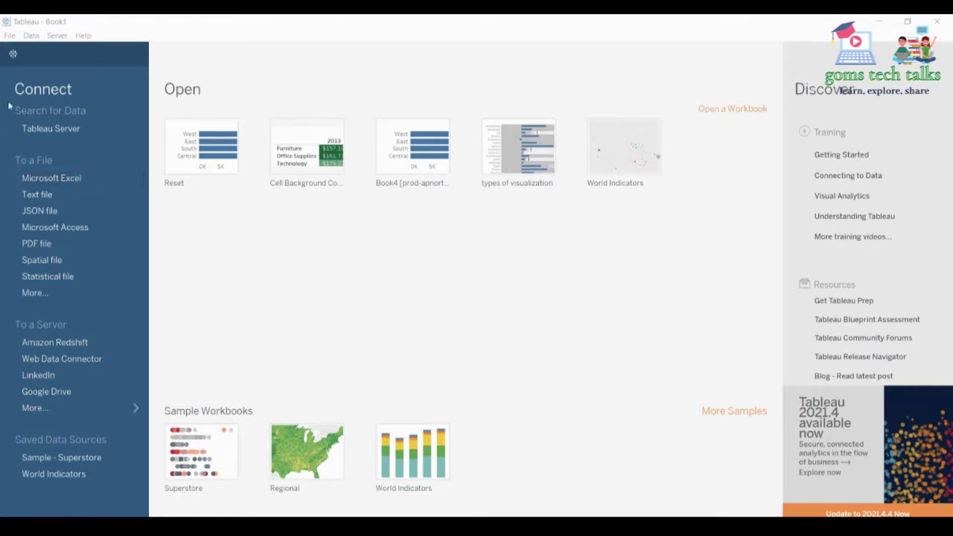
Connect to the Microsoft Excel file data_connection_practice as the data source
click(58, 180)
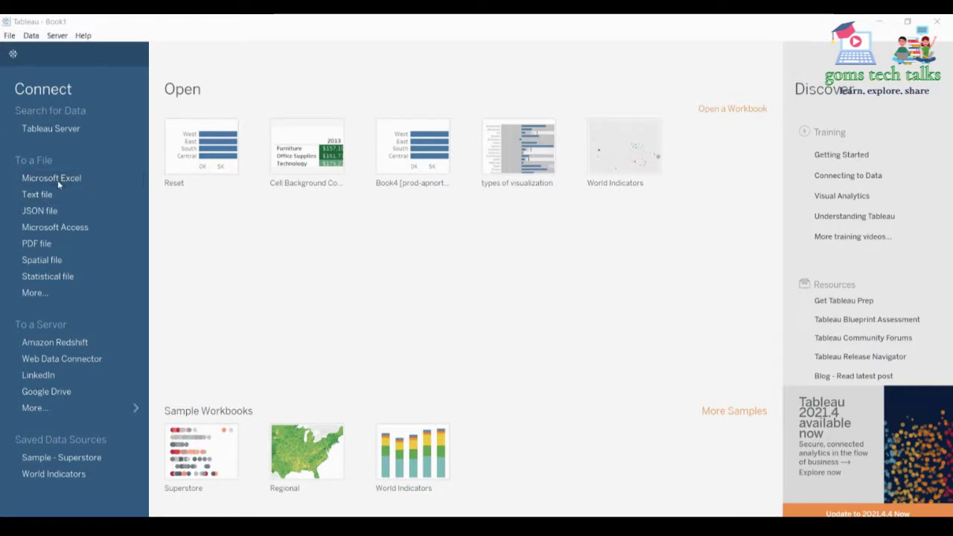
click(432, 153)
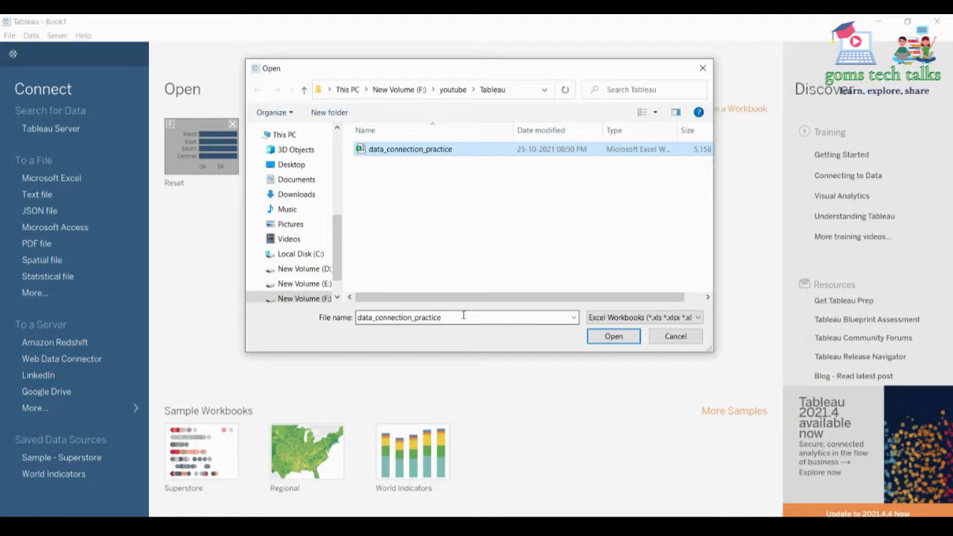
click(614, 336)
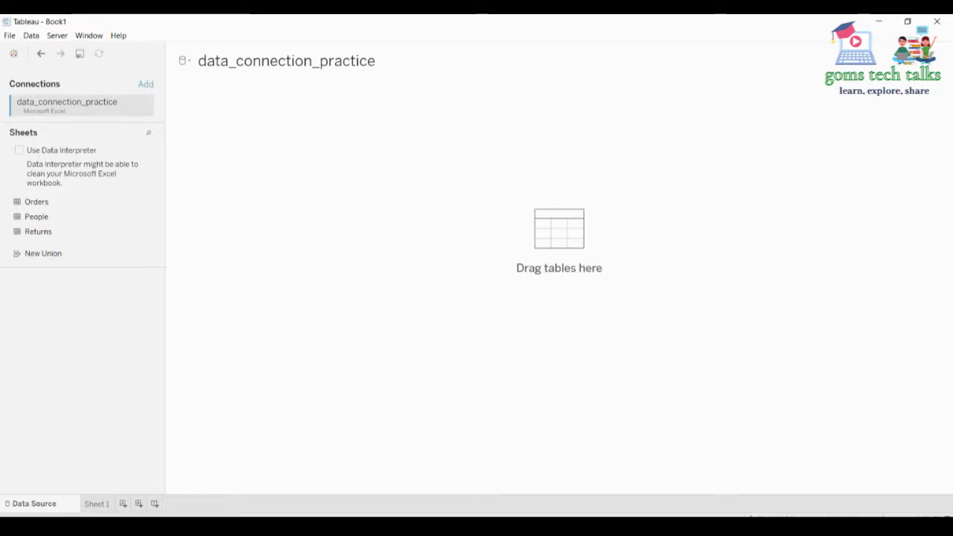
Switch to the data_connection_practice workbook in Excel and look through its Orders, Returns and People sheets
mouse_move(445, 527)
click(376, 484)
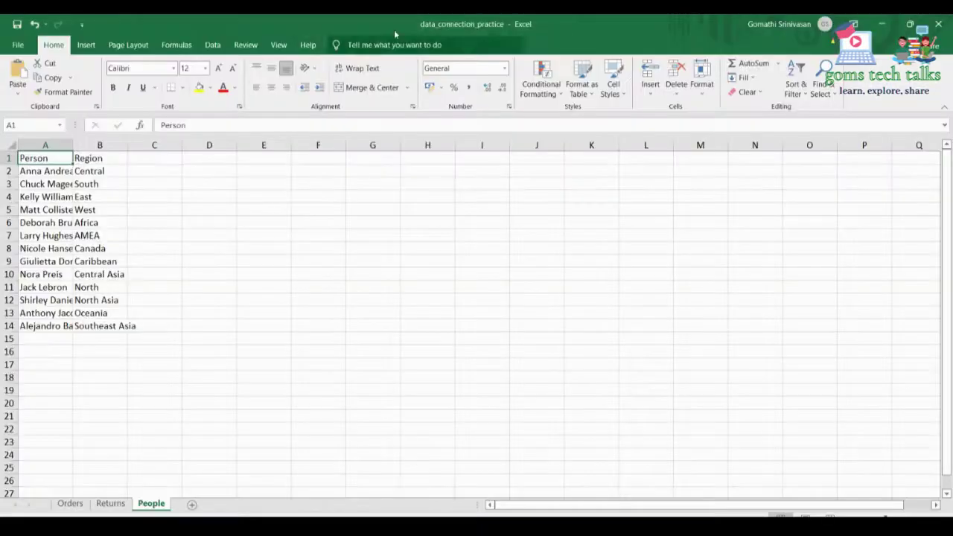
click(68, 505)
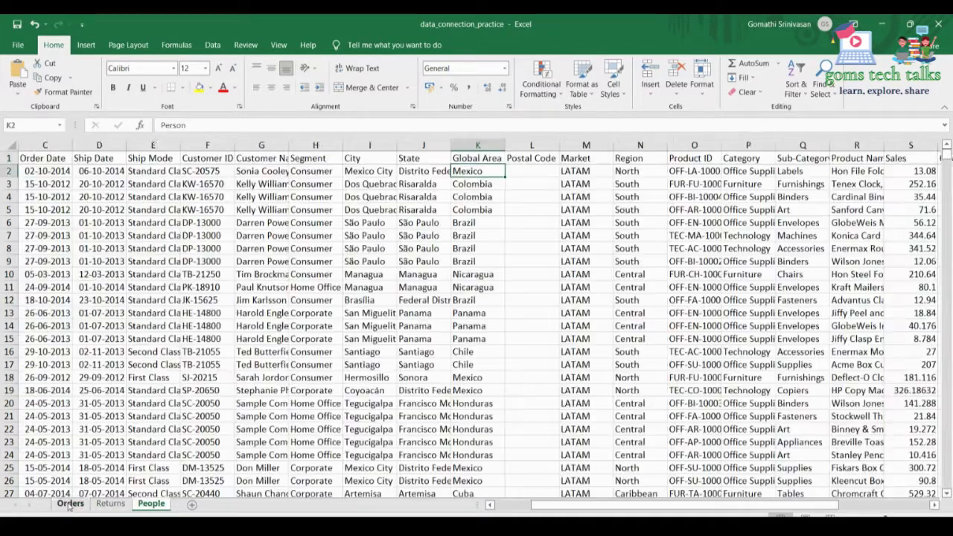
click(111, 504)
click(151, 505)
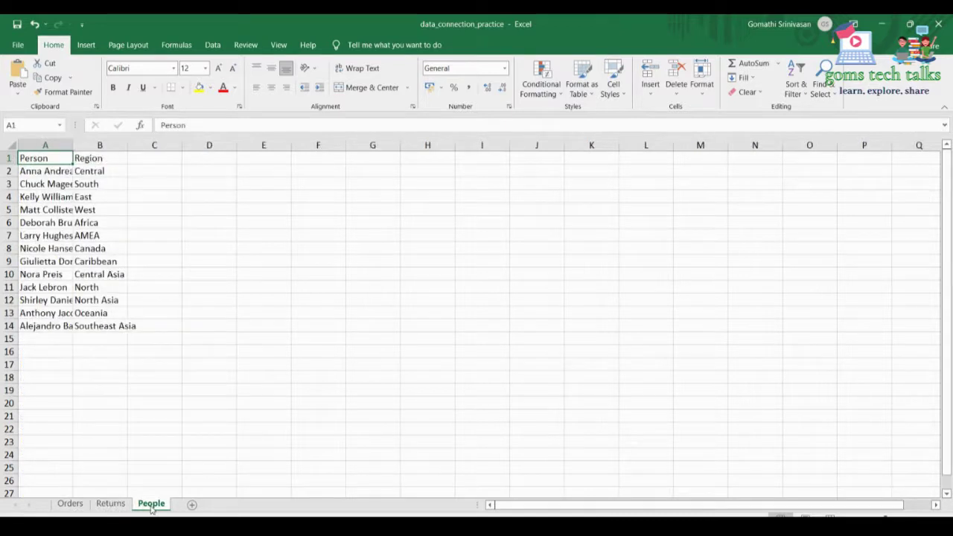
click(69, 505)
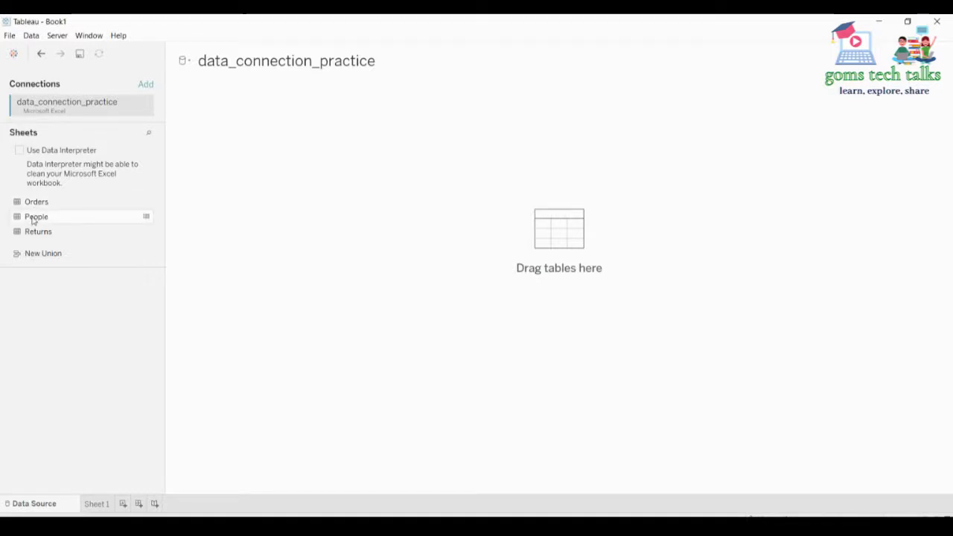
In Tableau, add the Returns sheet to the data source canvas and enlarge its data preview area
drag(33, 239, 290, 142)
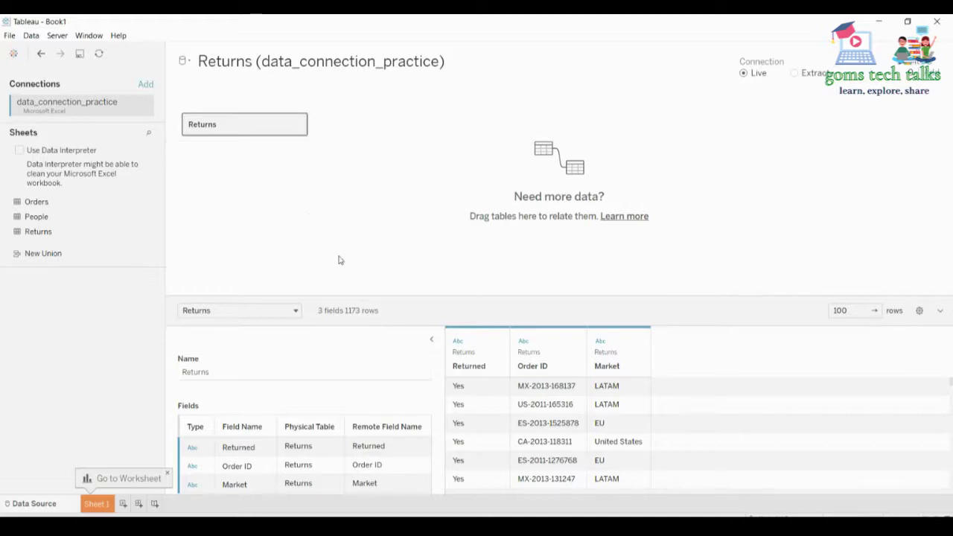
drag(338, 298, 271, 218)
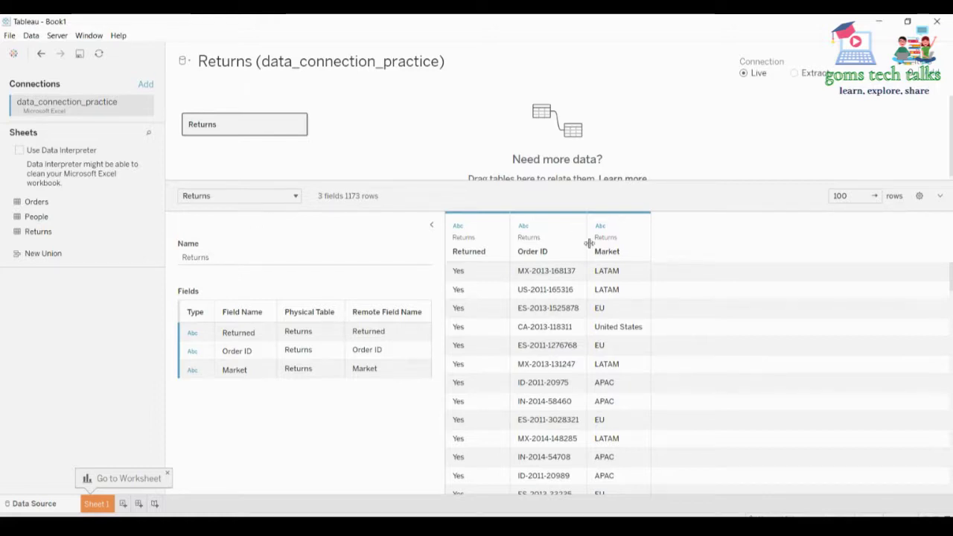
drag(676, 182, 662, 234)
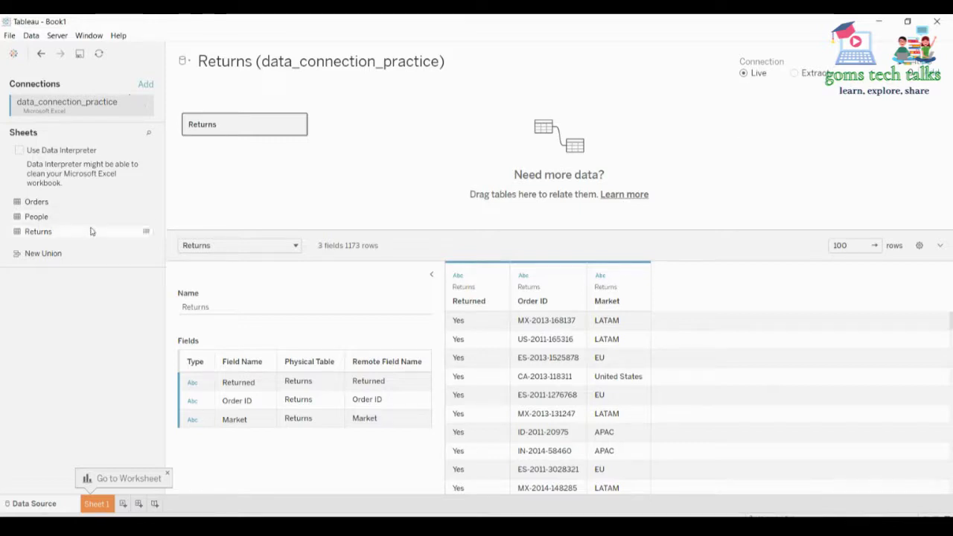
Check the connection types that can be added, return to the start page and start a text file connection
click(144, 85)
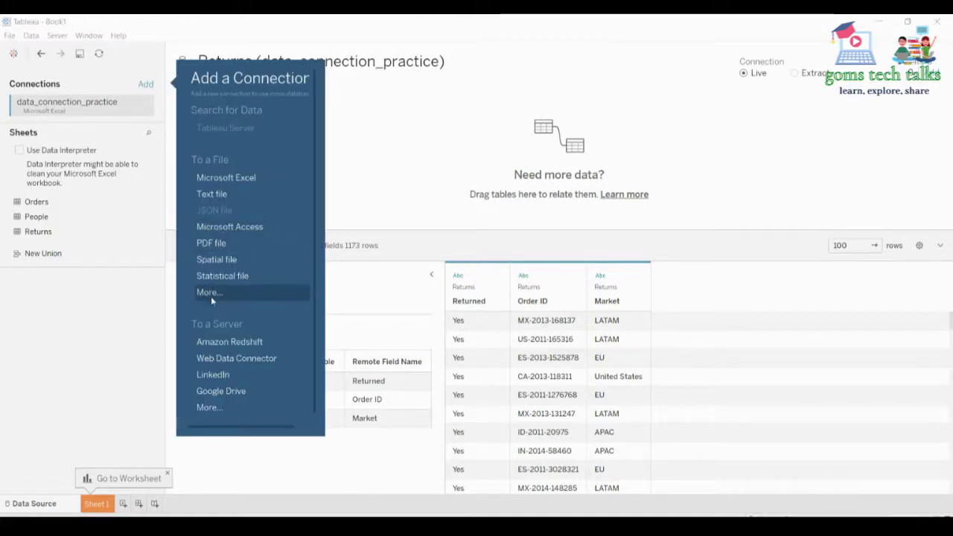
click(12, 55)
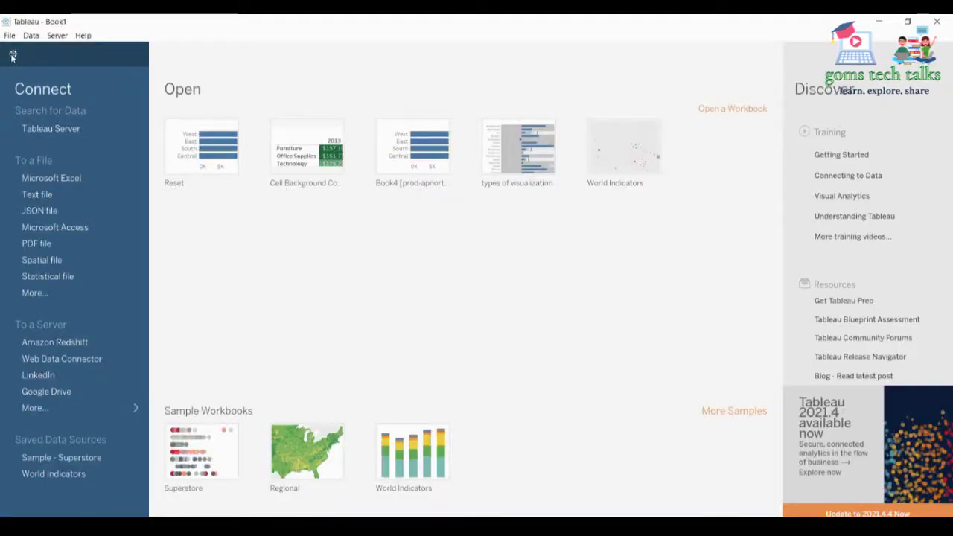
click(37, 195)
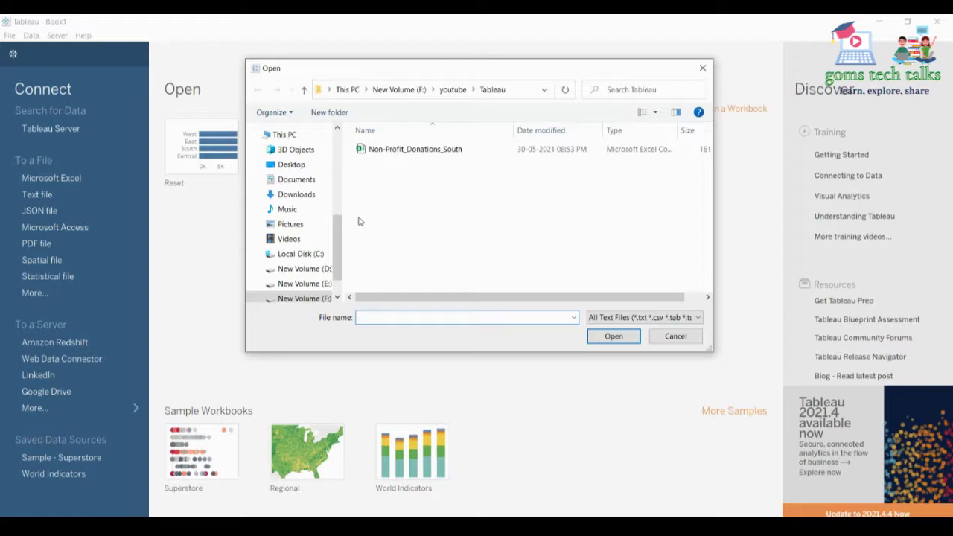
Switch to Notepad and examine the comma-separated header and first two records of Non-Profit_Donations_South
click(423, 525)
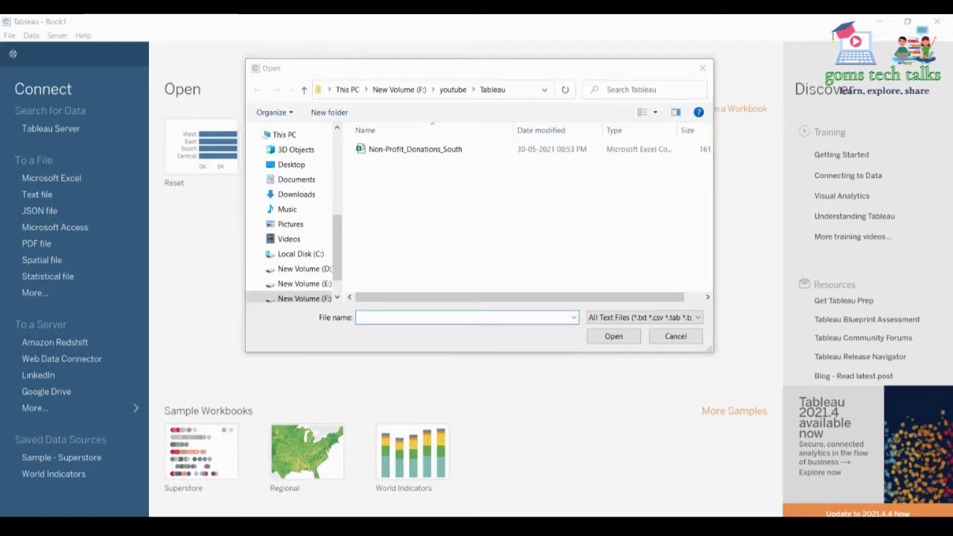
drag(10, 66, 14, 43)
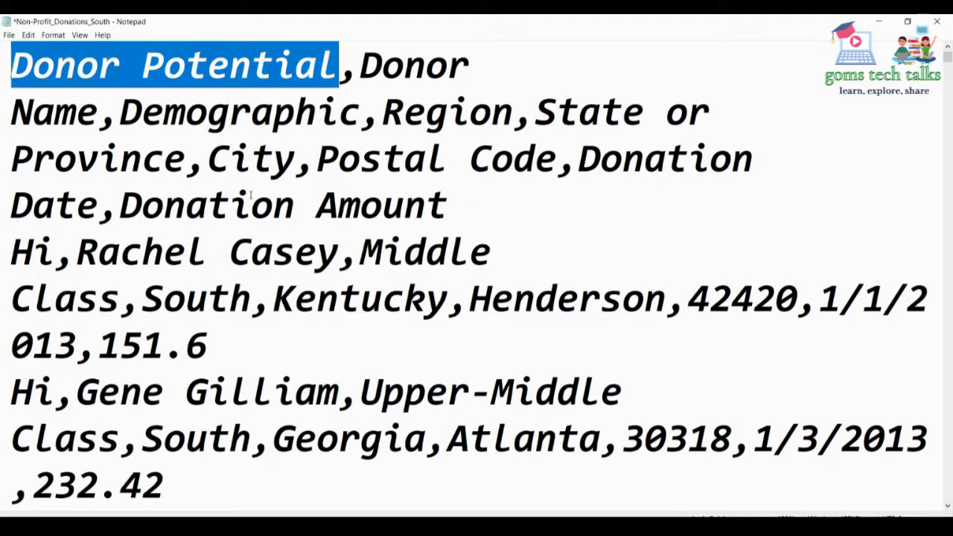
click(30, 69)
drag(12, 66, 495, 218)
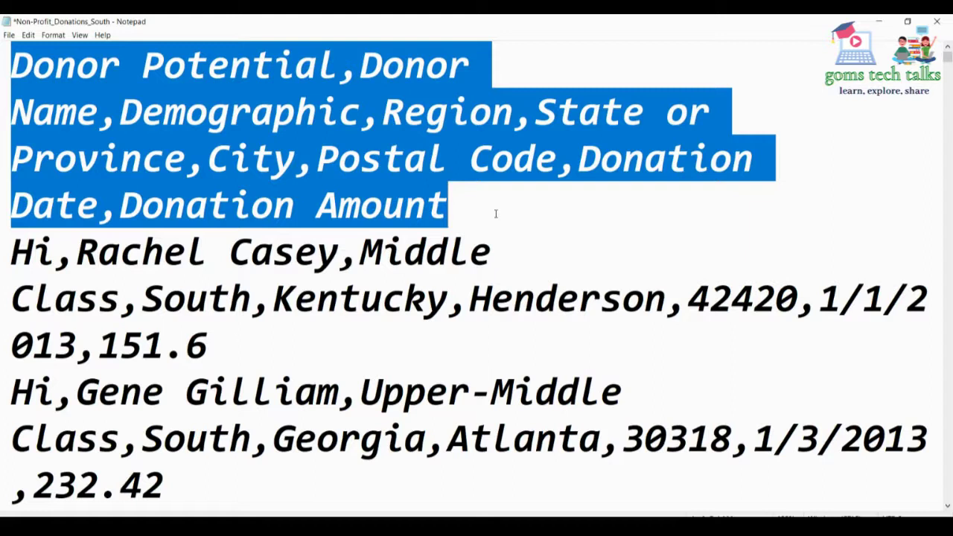
drag(33, 251, 236, 350)
drag(3, 394, 165, 486)
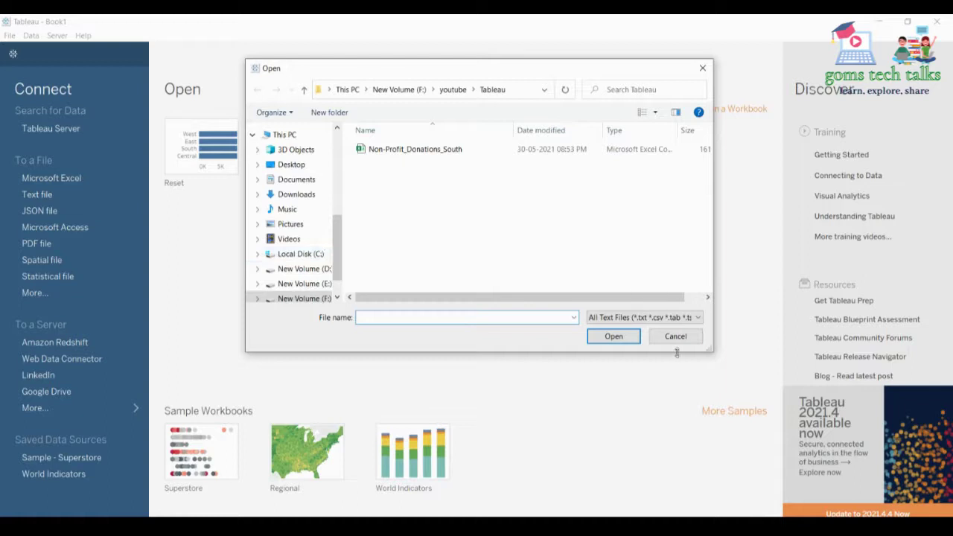
Back in Tableau, check the supported text file types and connect to the Non-Profit_Donations_South file
click(670, 319)
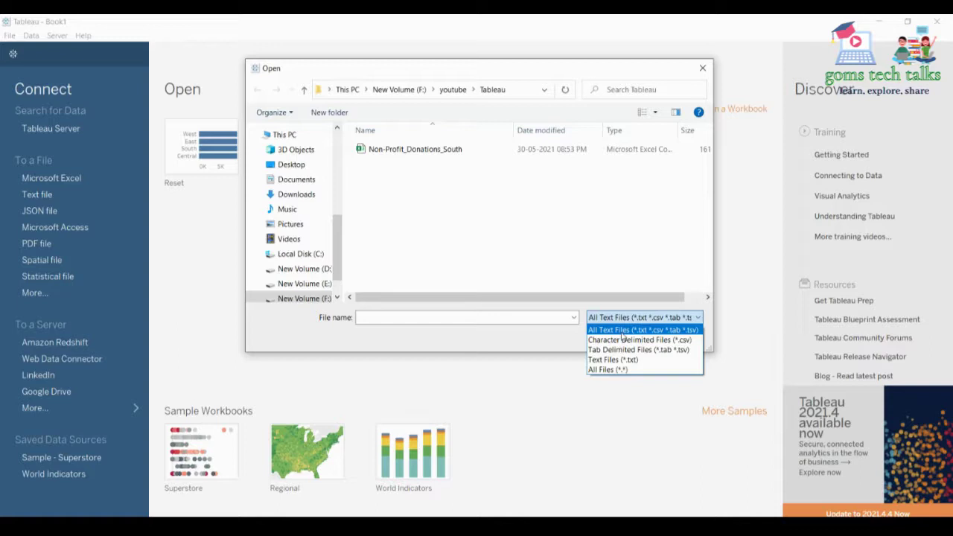
click(549, 223)
click(424, 150)
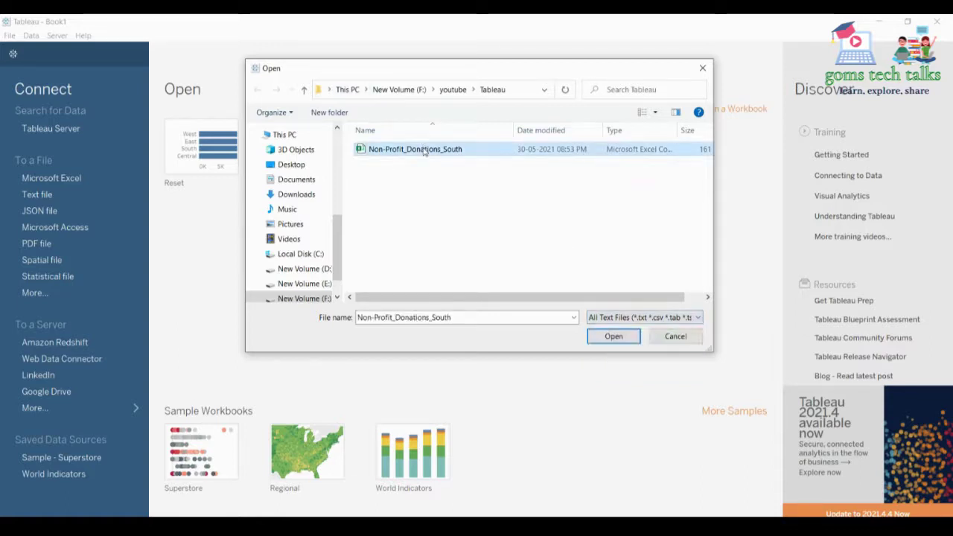
click(623, 339)
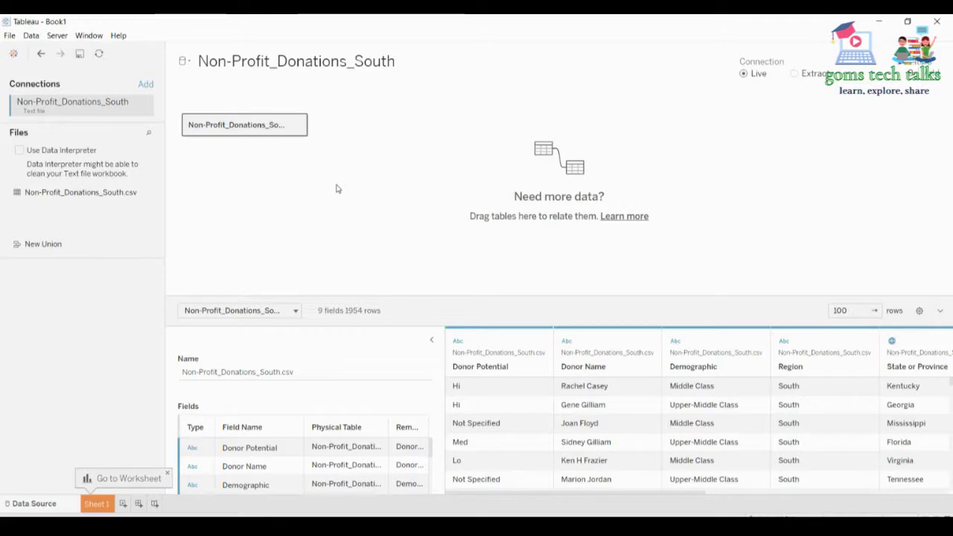
From the start page, connect to the Employee JSON file with the Employee.json and feeds schema levels selected
click(147, 86)
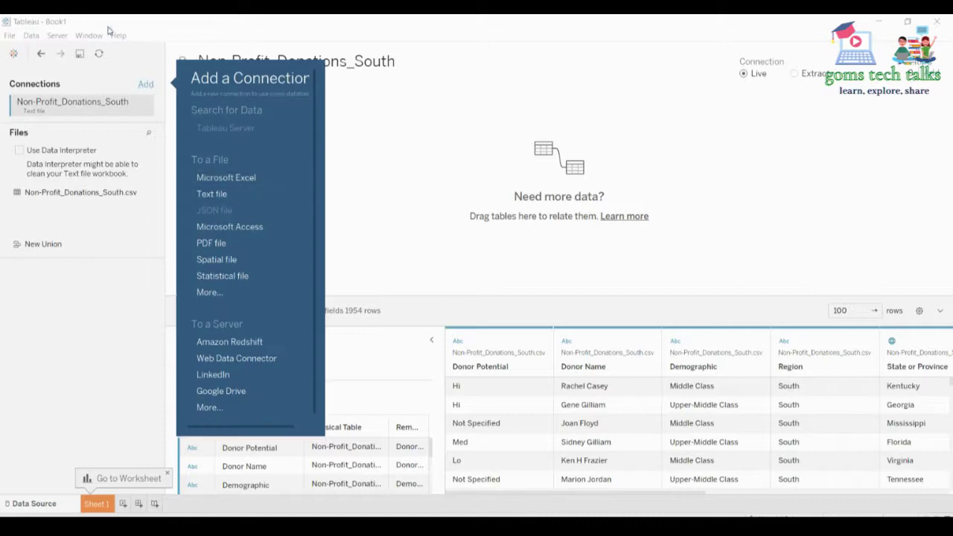
click(14, 54)
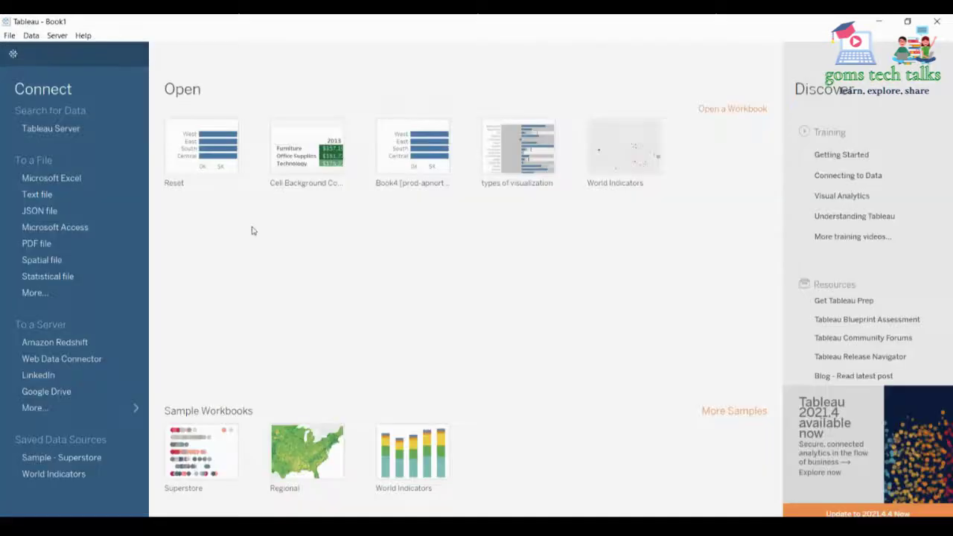
click(32, 216)
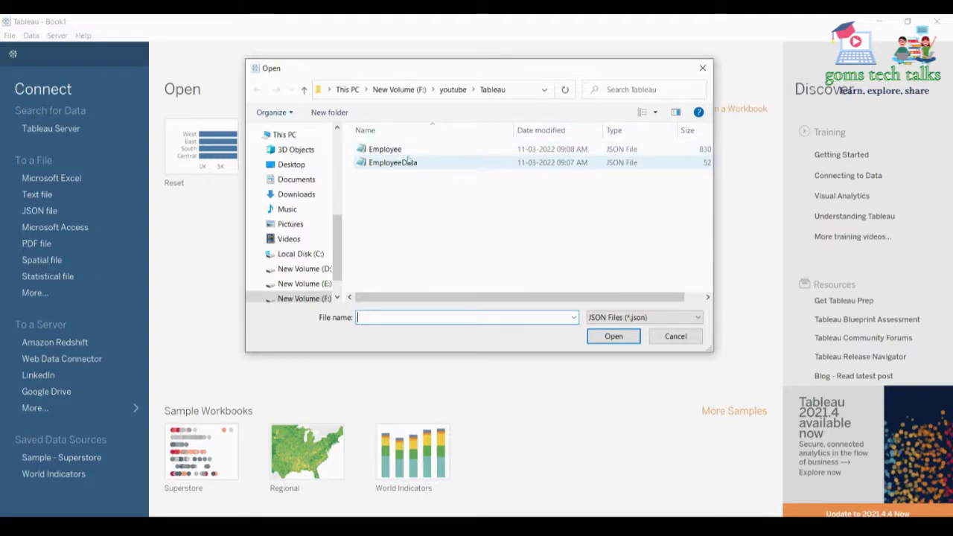
click(402, 152)
click(612, 336)
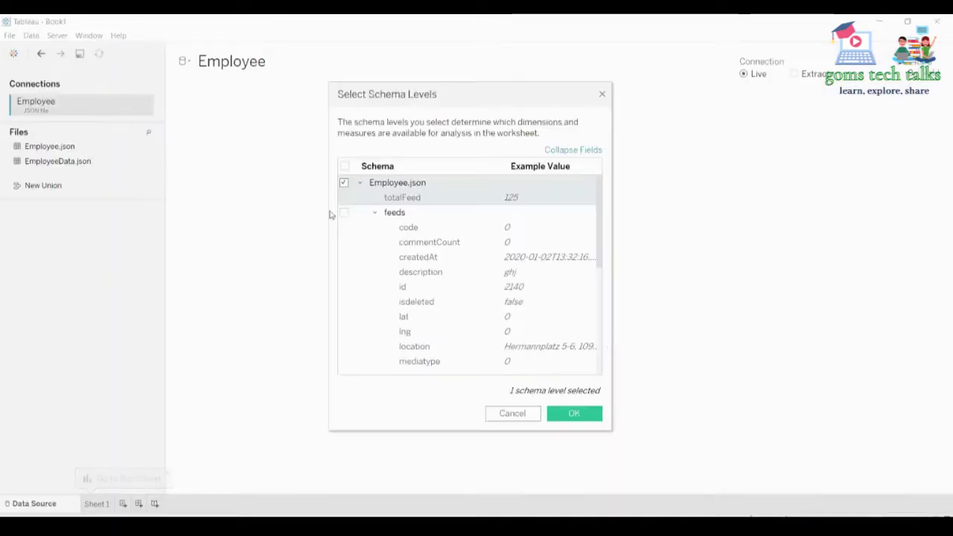
click(343, 213)
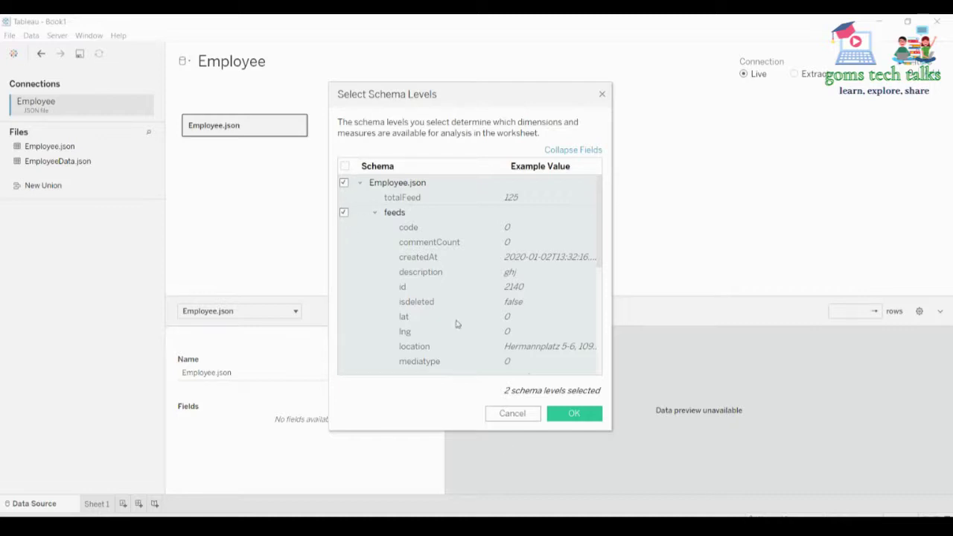
click(552, 419)
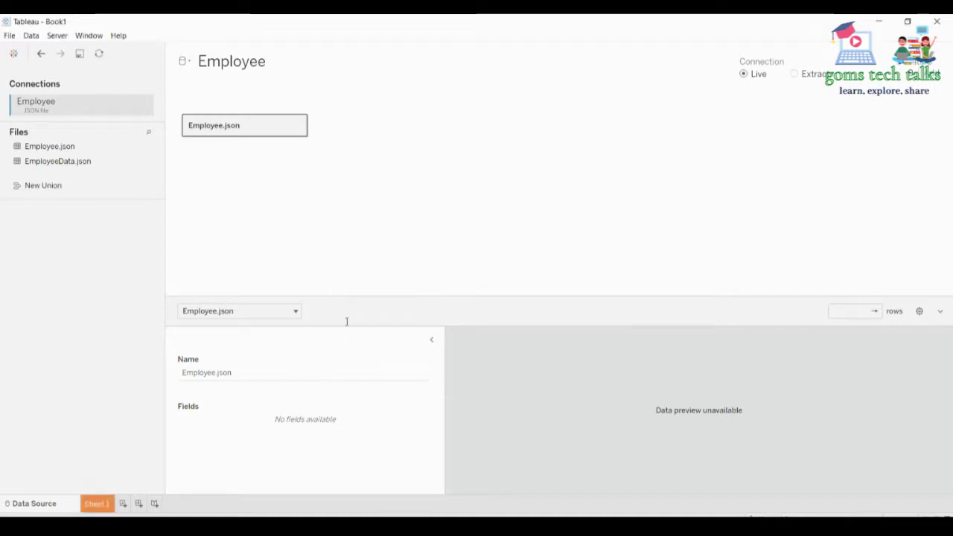
Examine the Employee.json data preview columns and the full field list in an enlarged preview area
drag(346, 297, 365, 131)
drag(547, 496, 950, 487)
drag(879, 496, 535, 495)
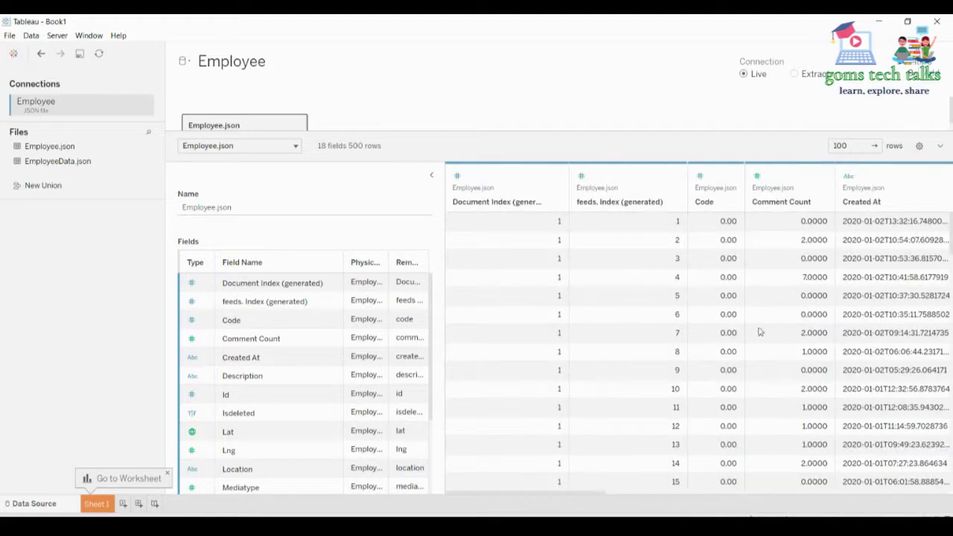
scroll(257, 300, down, 2)
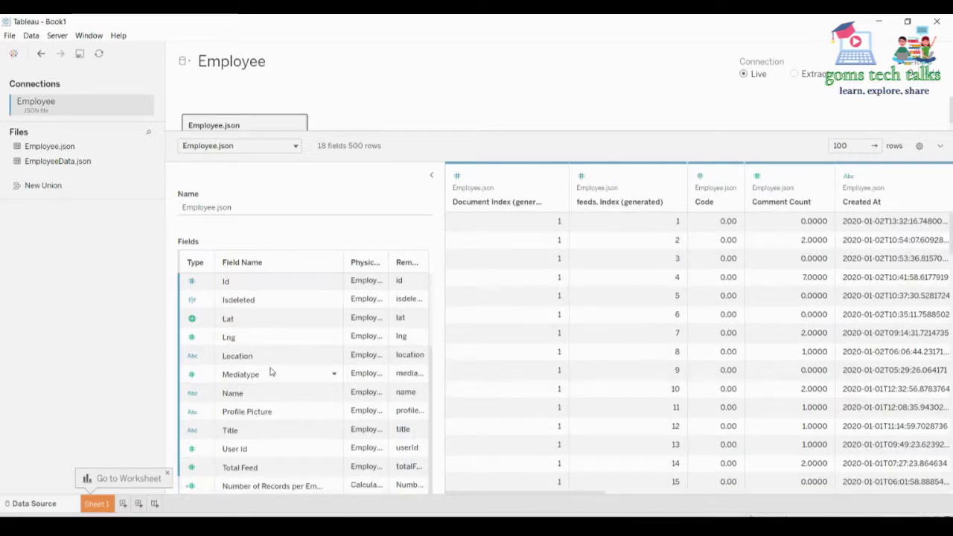
drag(672, 132, 672, 135)
drag(648, 197, 621, 294)
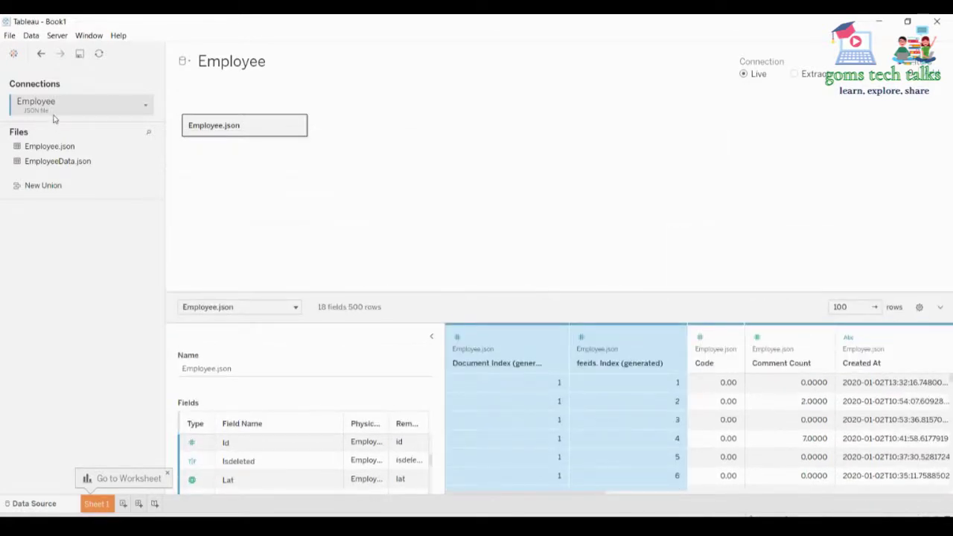
Return to the start page and start a PDF file connection
click(13, 54)
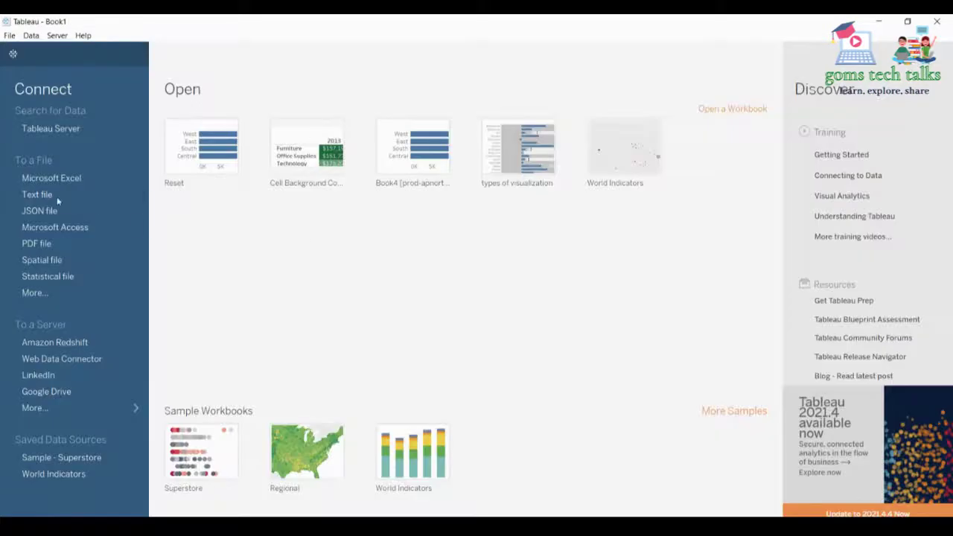
click(46, 250)
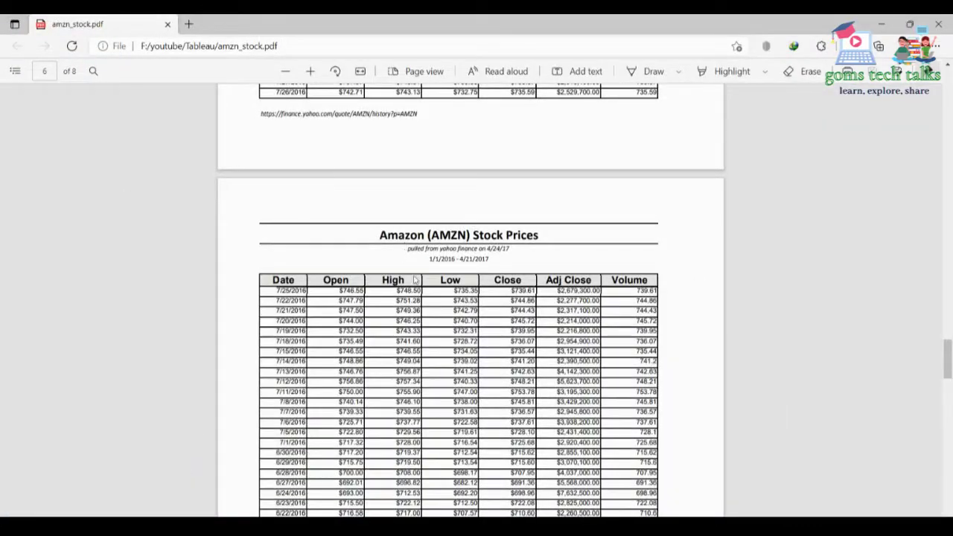
Review the Amazon stock tables across the pages of amzn_stock.pdf in the browser
scroll(415, 280, up, 15)
scroll(435, 284, up, 12)
scroll(436, 284, up, 3)
scroll(436, 284, up, 10)
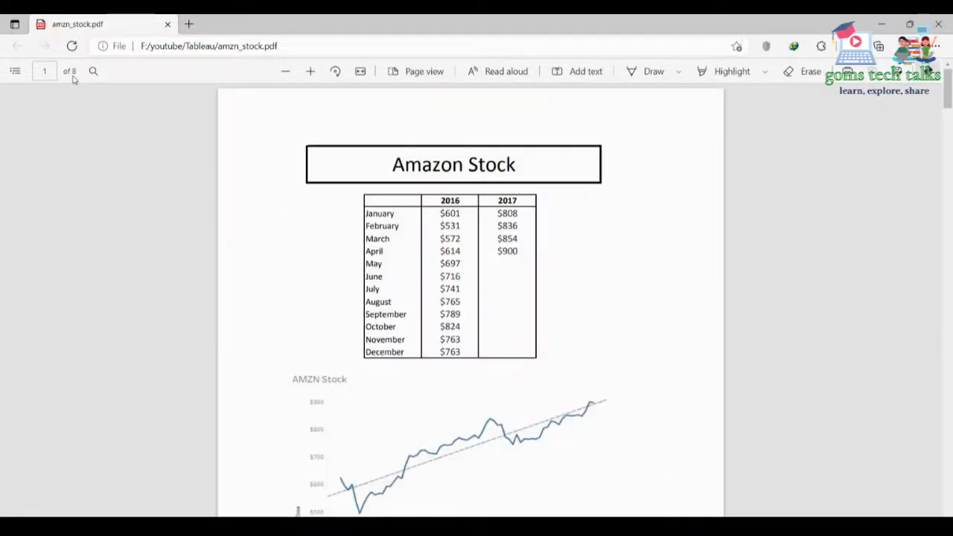
scroll(585, 315, down, 15)
scroll(584, 315, up, 8)
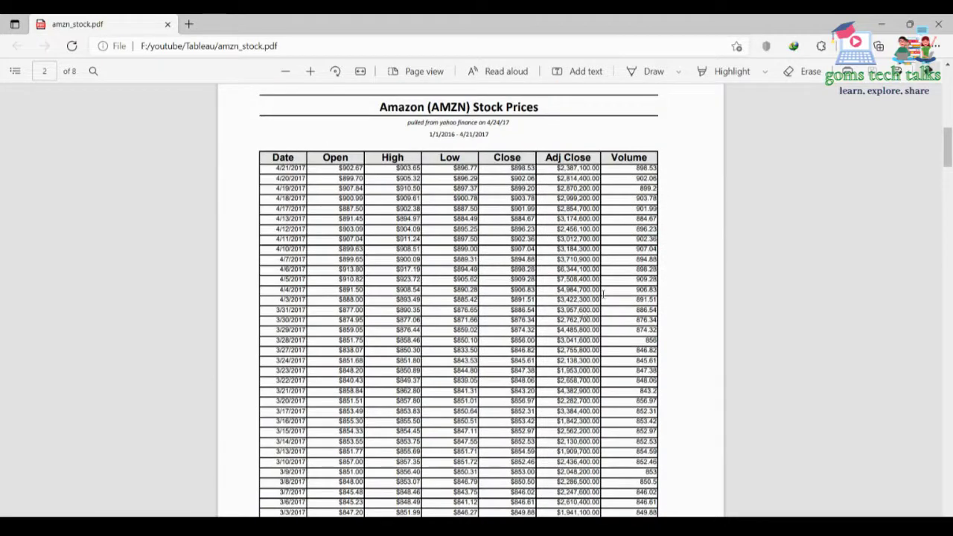
click(881, 27)
Connect to the amzn_stock PDF file and scan all of its pages for data
click(417, 149)
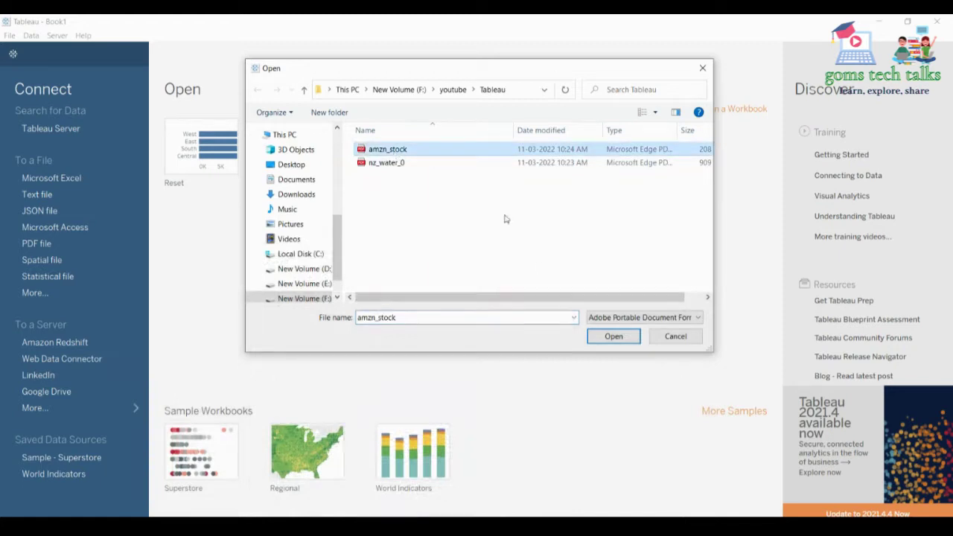
click(612, 337)
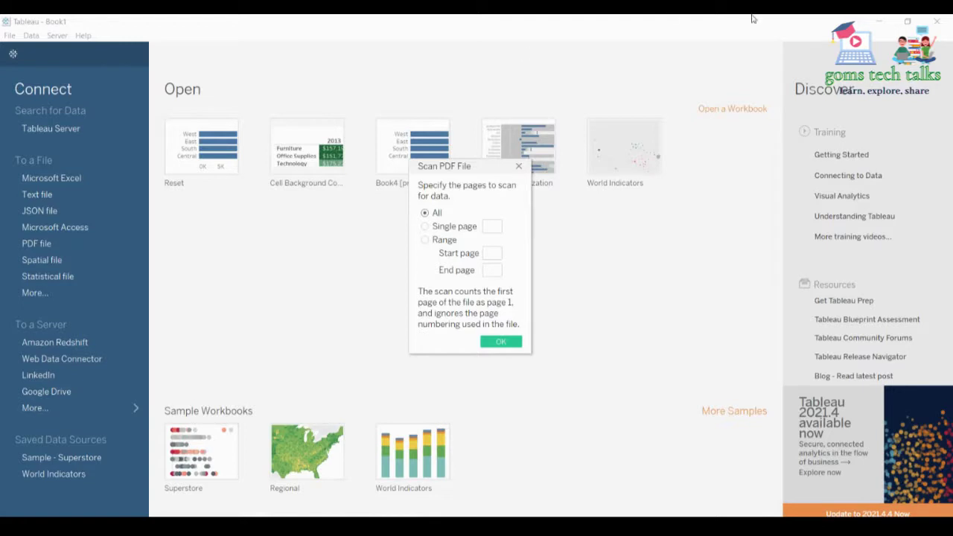
click(425, 227)
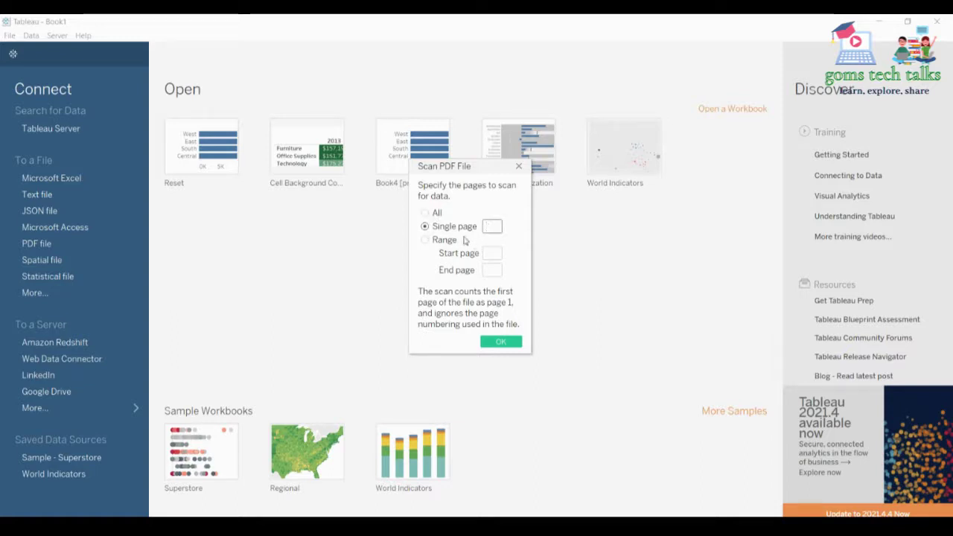
click(426, 239)
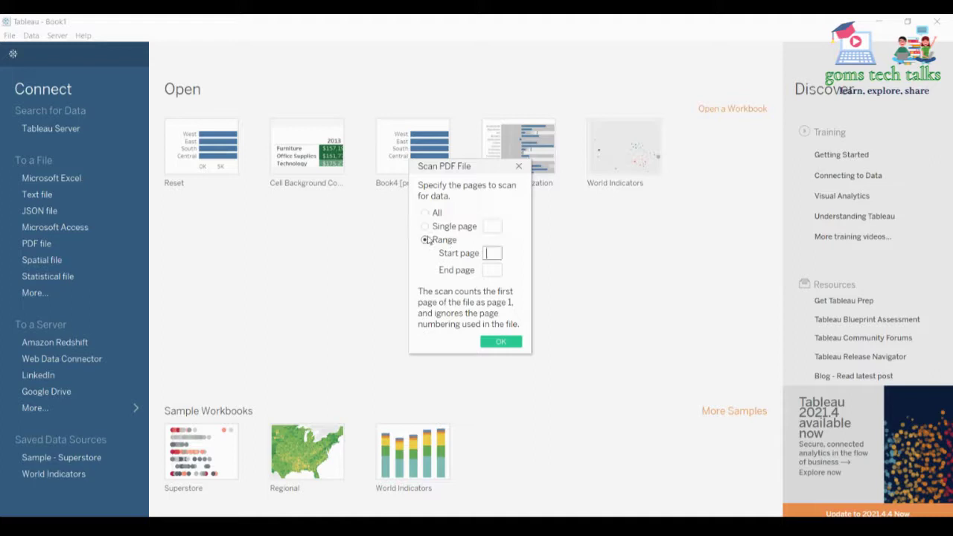
text(2)
click(492, 271)
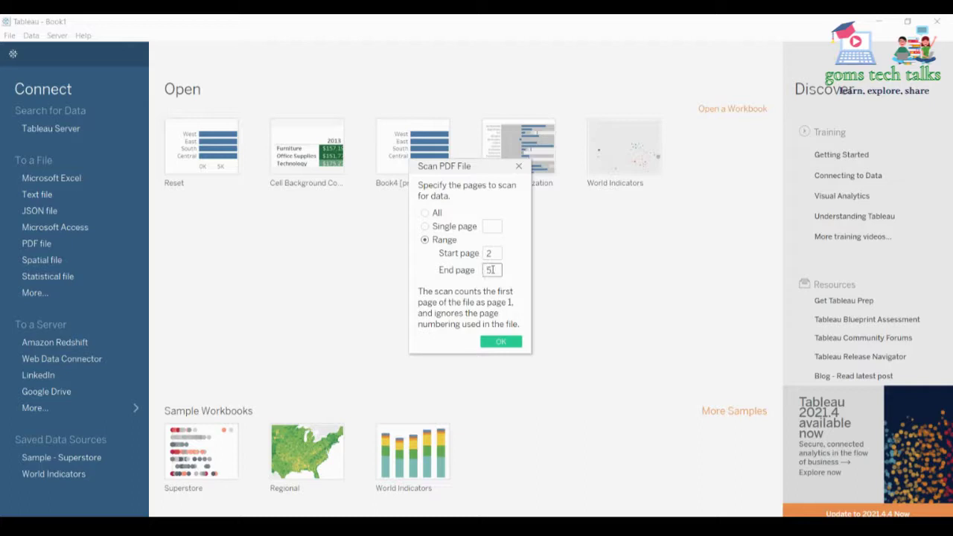
click(433, 214)
click(501, 346)
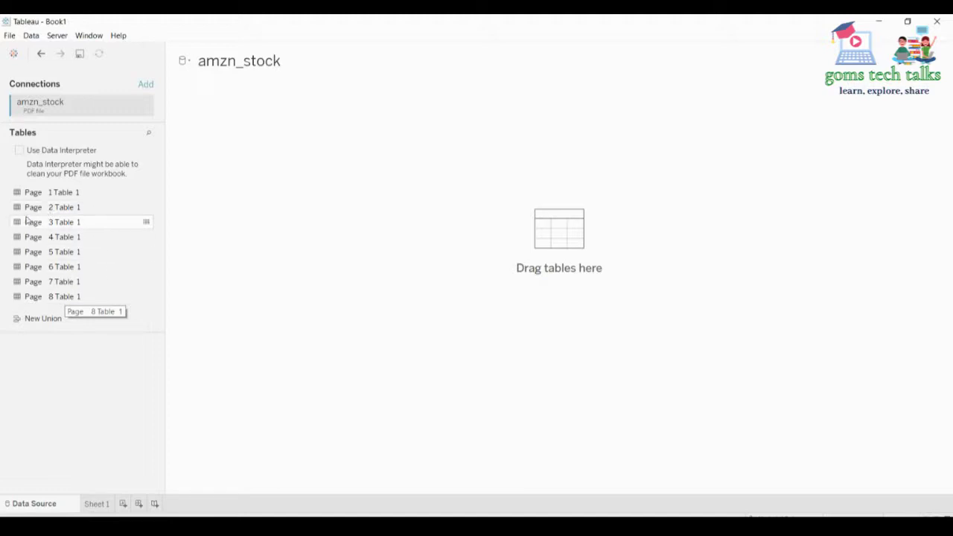
Add Page 2 Table 1 to the data source canvas and compare its column headers with the table in the PDF
drag(35, 209, 385, 160)
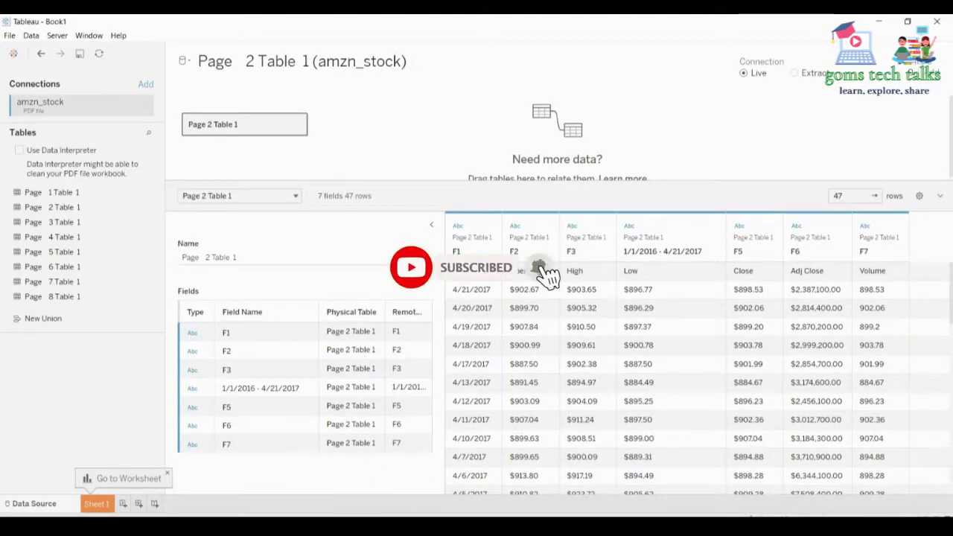
key(alt+Tab)
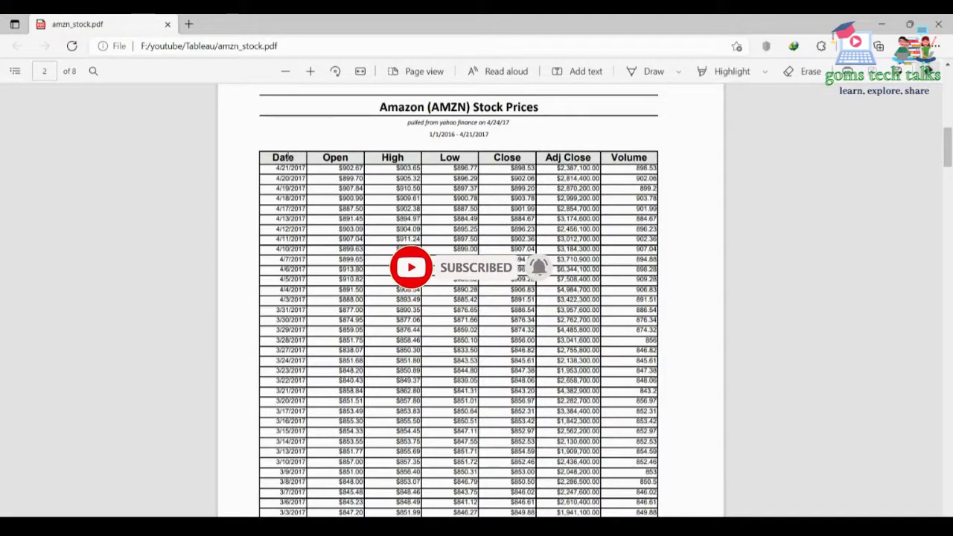
drag(273, 155, 295, 155)
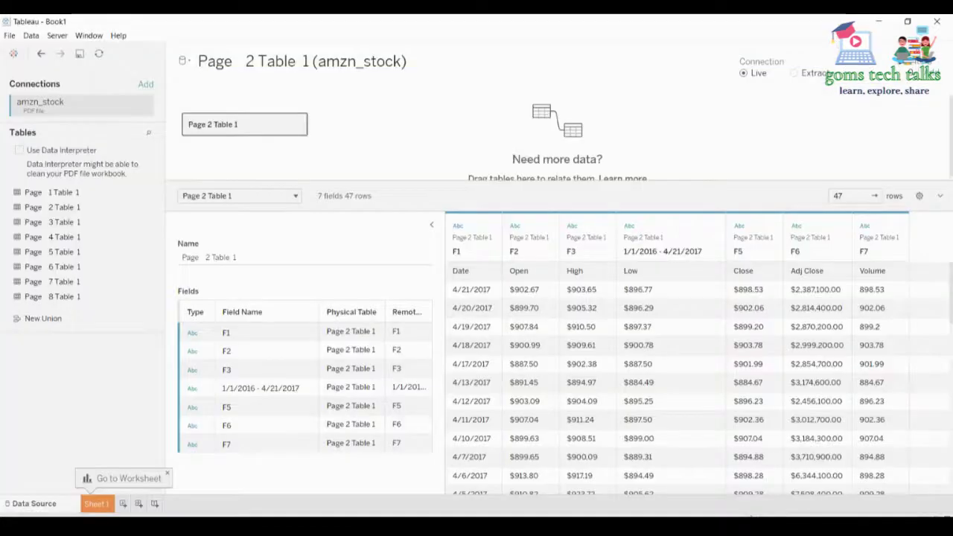
click(530, 251)
click(588, 251)
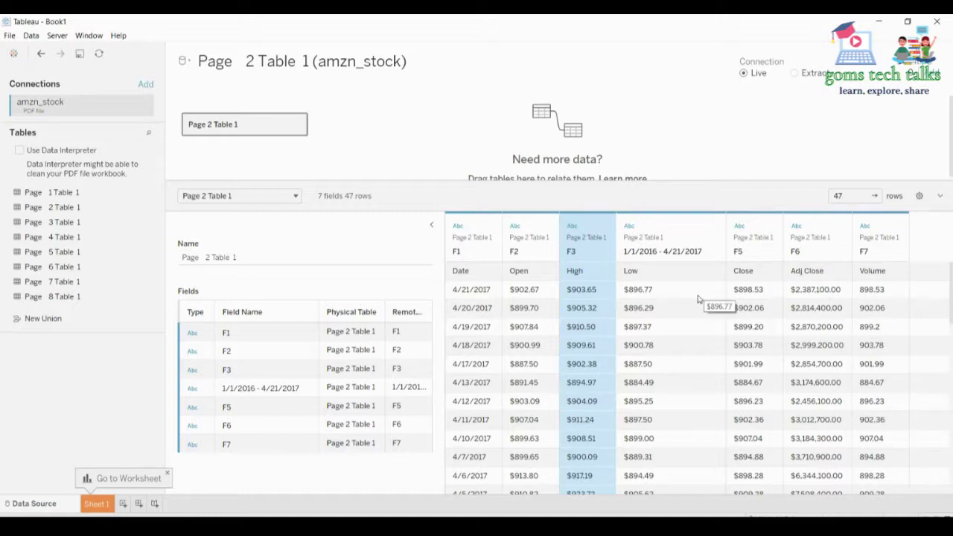
Clean the amzn_stock tables with Data Interpreter, leaving the F1 field name unedited
double_click(456, 251)
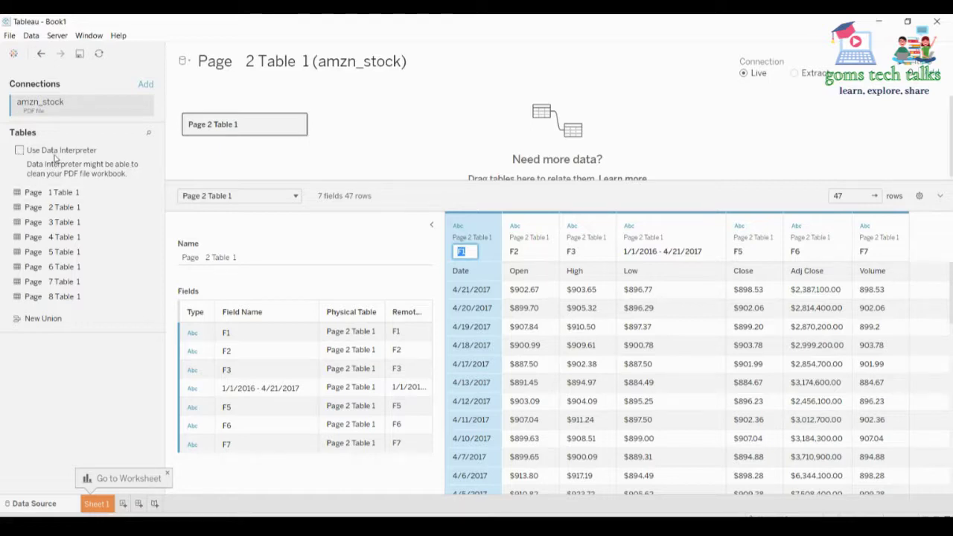
click(477, 195)
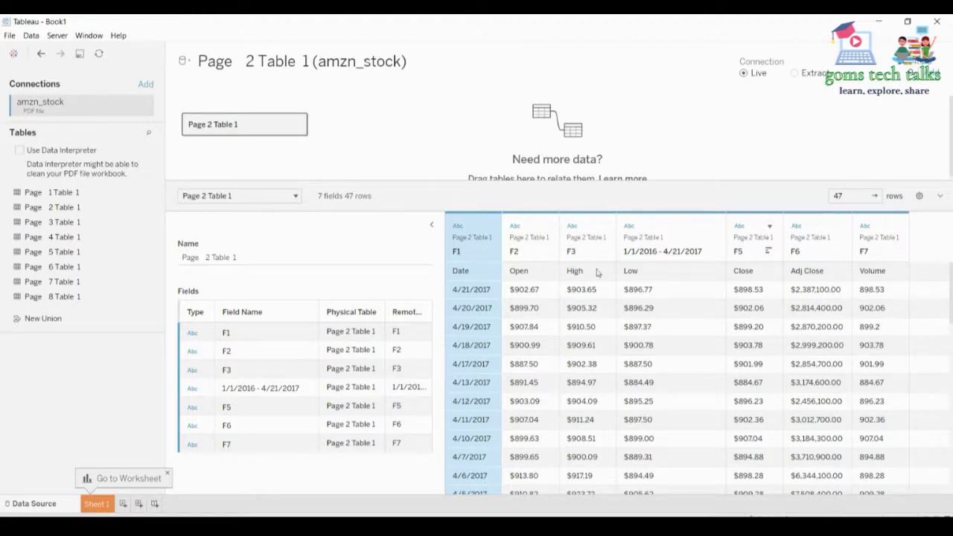
click(21, 149)
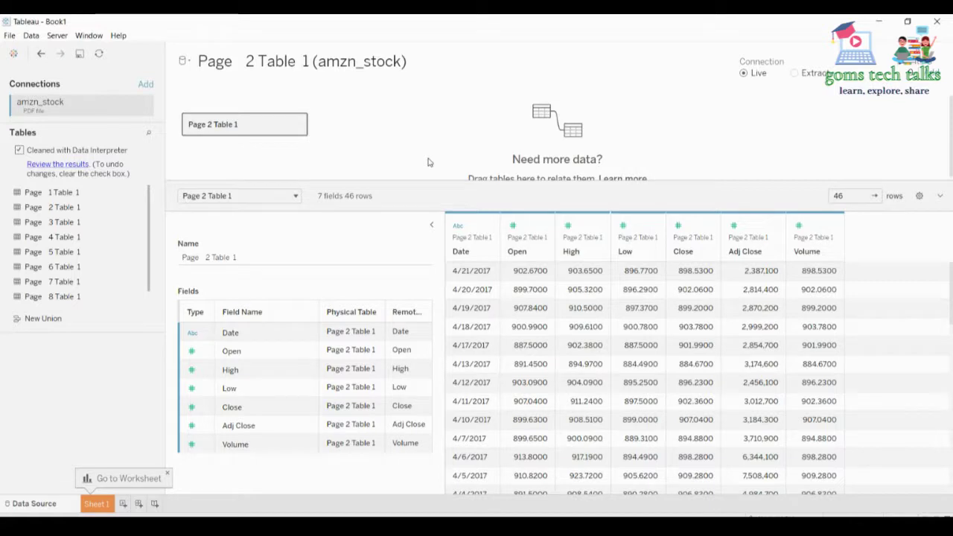
From the start page, start a Google Drive connection, choose the Google account and allow Tableau to access its files
click(13, 53)
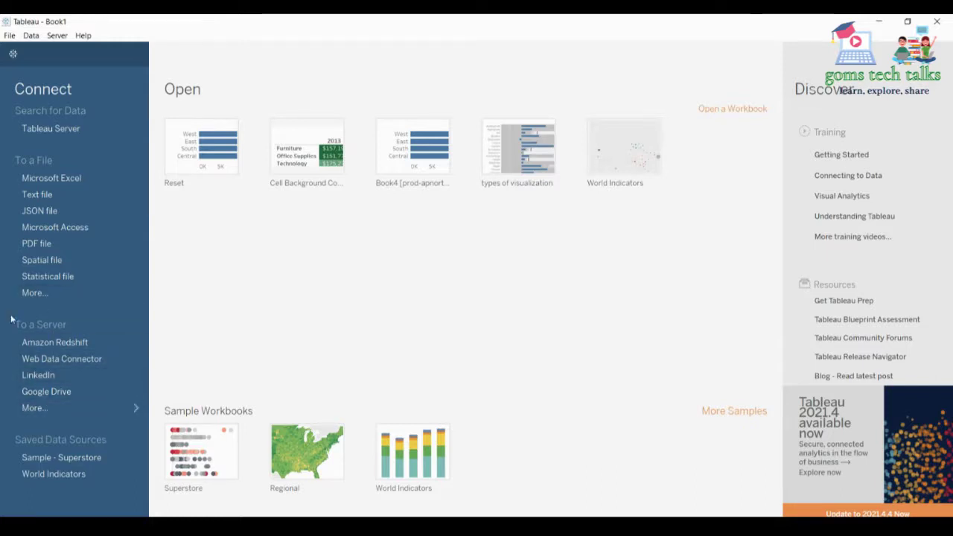
click(47, 411)
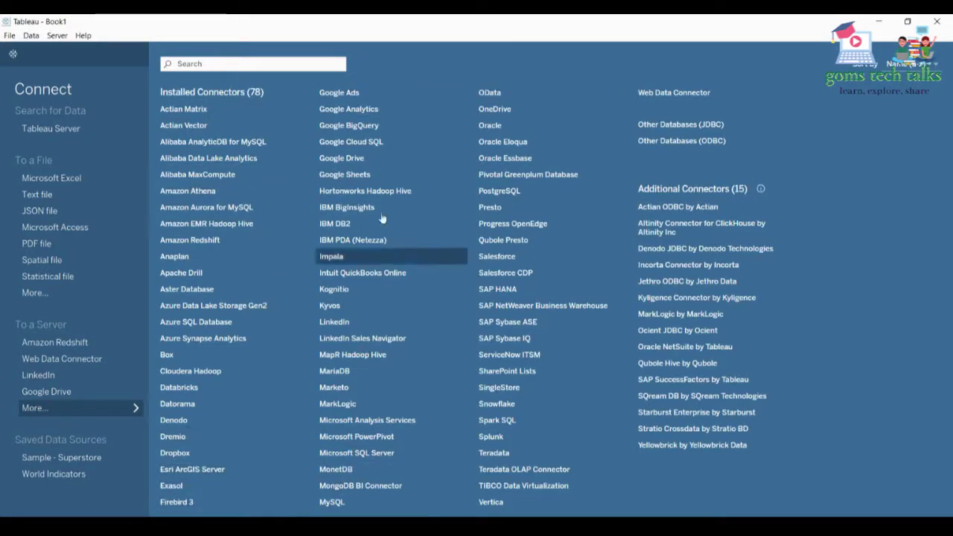
click(344, 159)
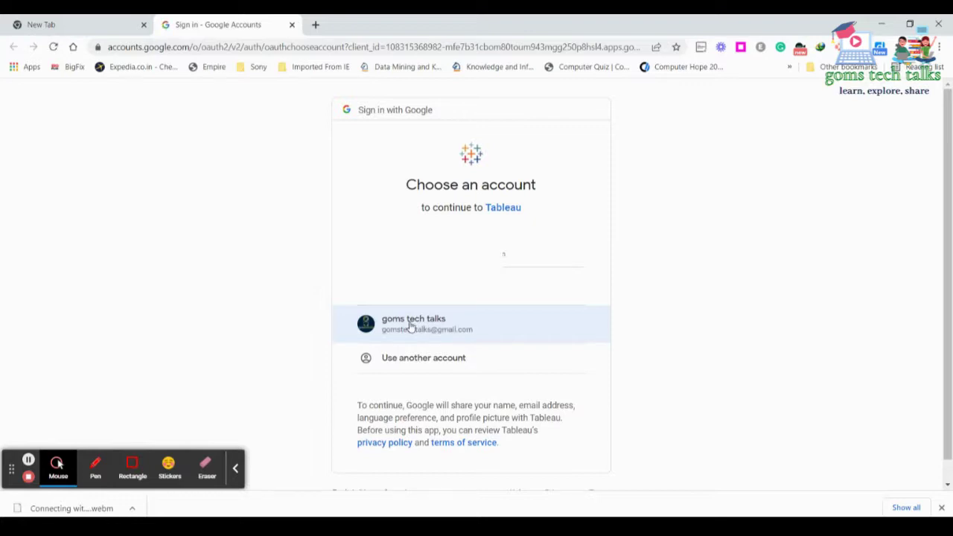
click(410, 325)
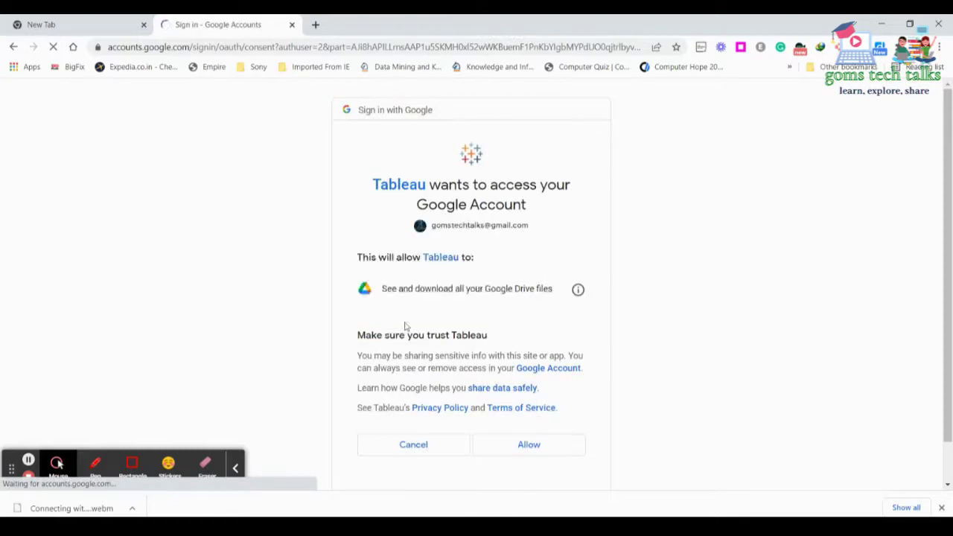
click(505, 449)
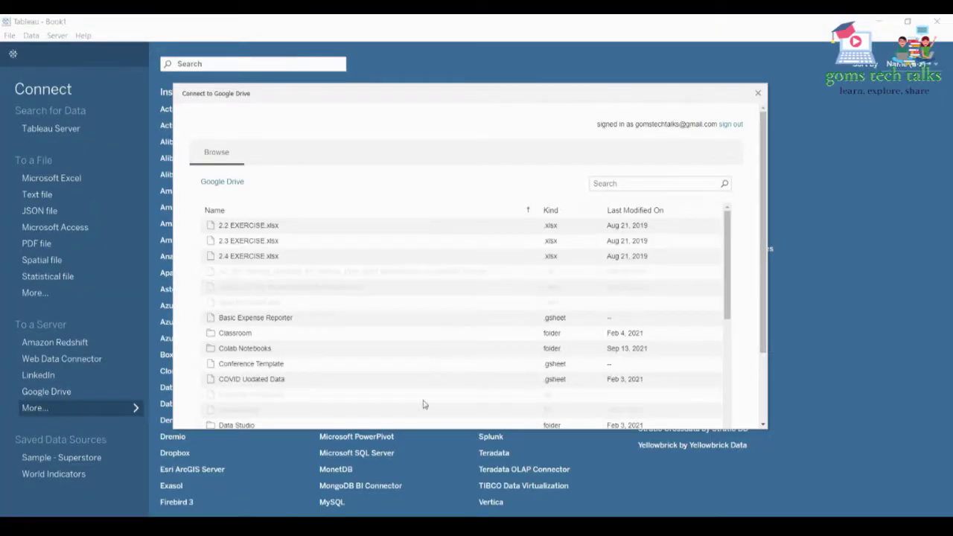
Find netflix_titles.xlsx in the Google Drive file list and connect to it
scroll(565, 316, down, 2)
scroll(565, 316, down, 2)
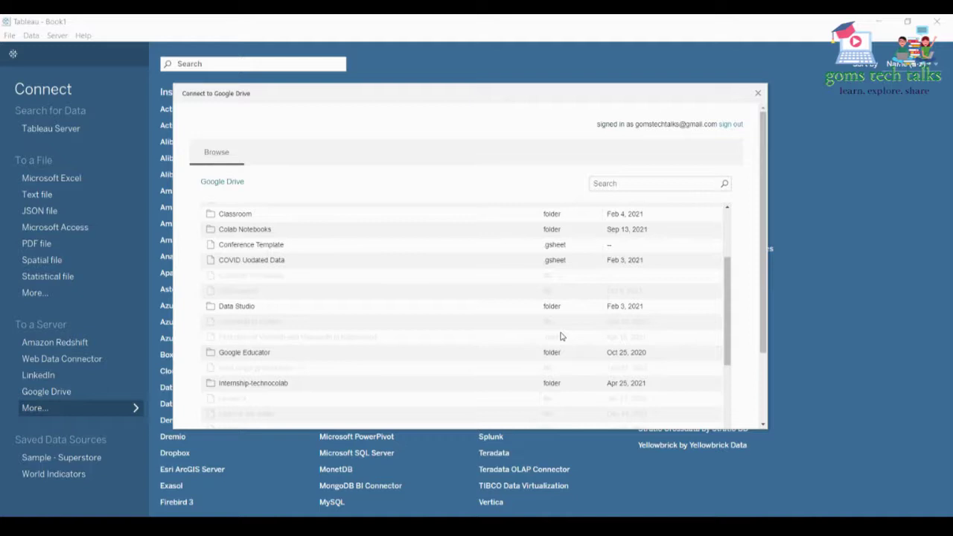
scroll(483, 315, down, 2)
scroll(482, 315, down, 2)
scroll(482, 315, down, 5)
scroll(483, 315, up, 4)
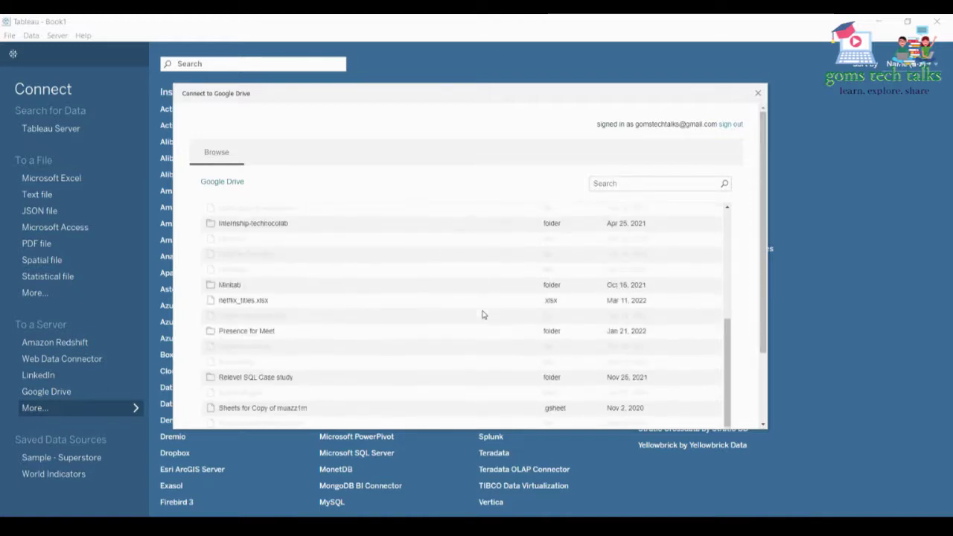
click(235, 305)
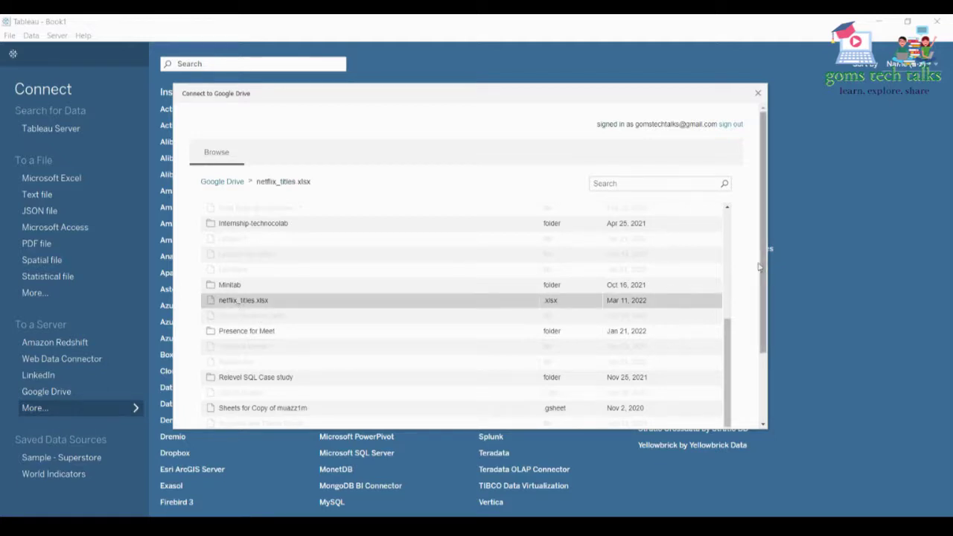
scroll(762, 260, down, 3)
click(704, 421)
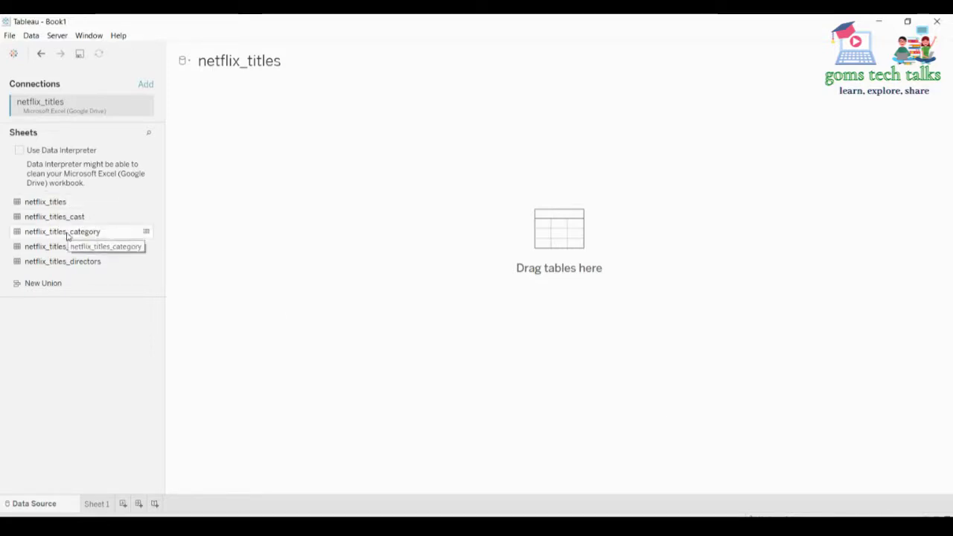
Add the netflix_titles_cast sheet to the data source canvas and enlarge its data preview area
drag(67, 218, 300, 176)
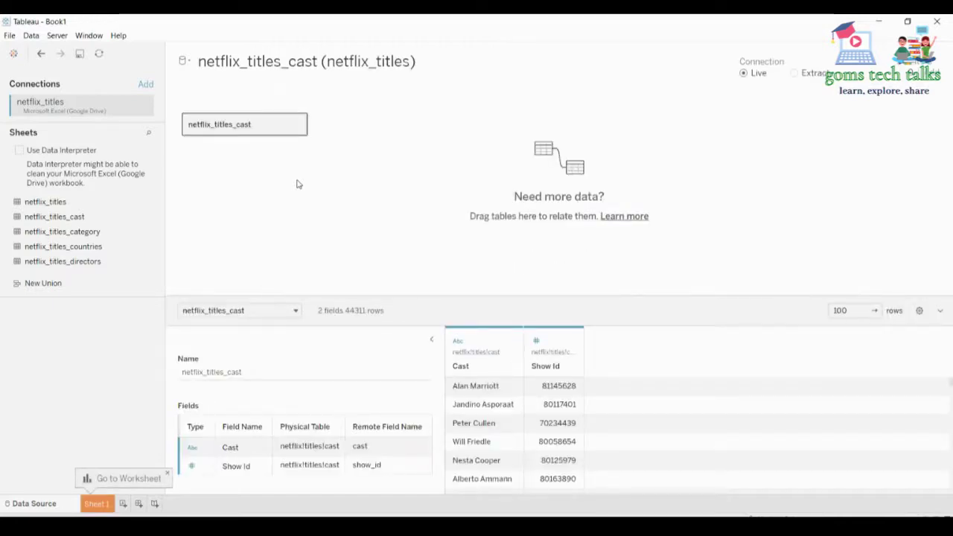
drag(323, 297, 325, 228)
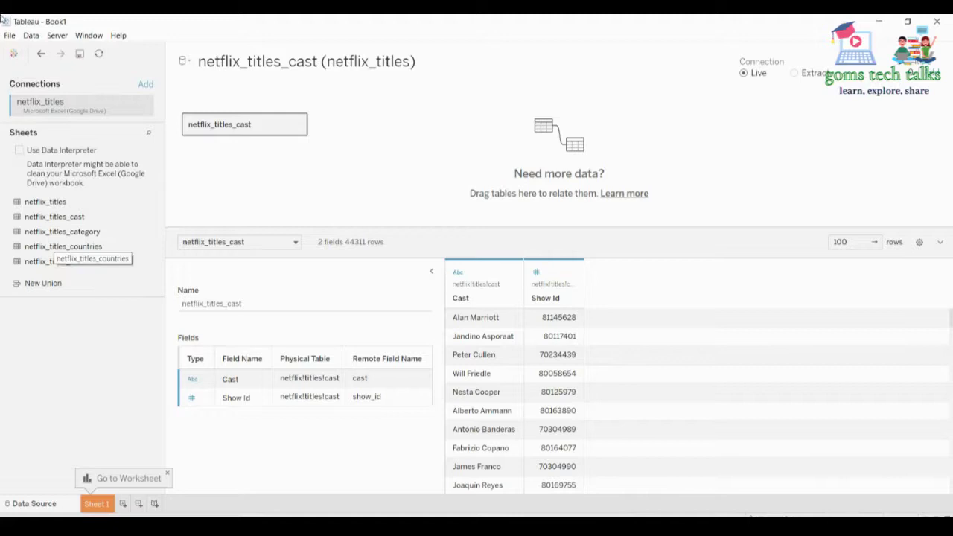
click(13, 53)
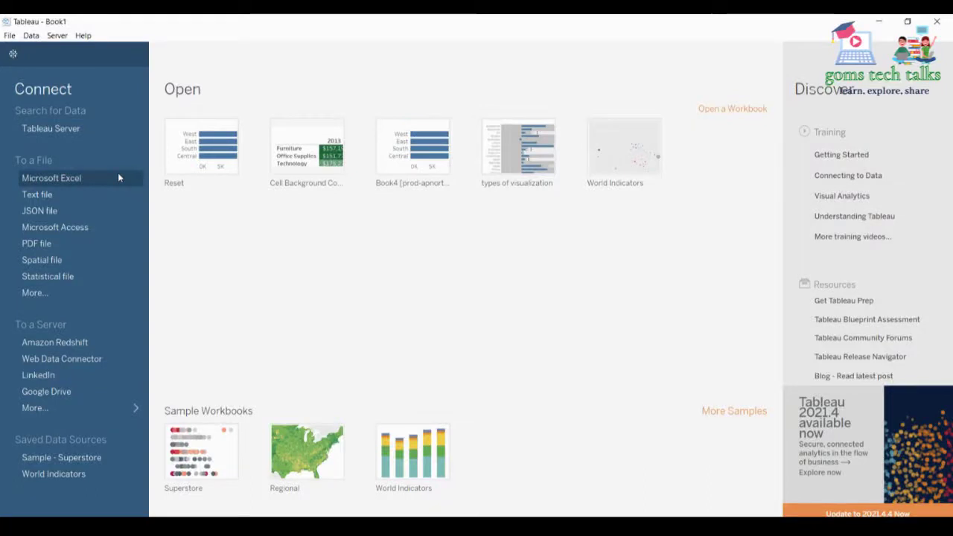
click(68, 410)
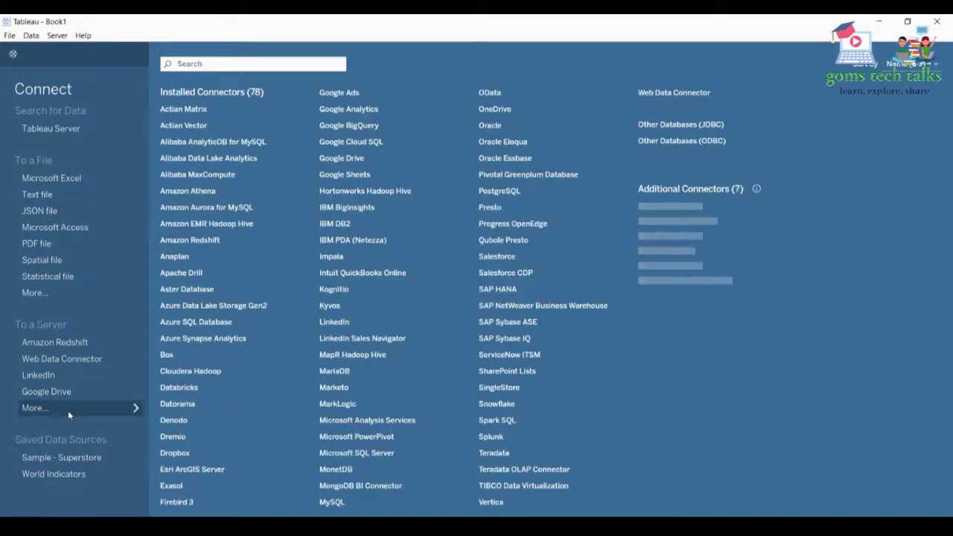
click(675, 98)
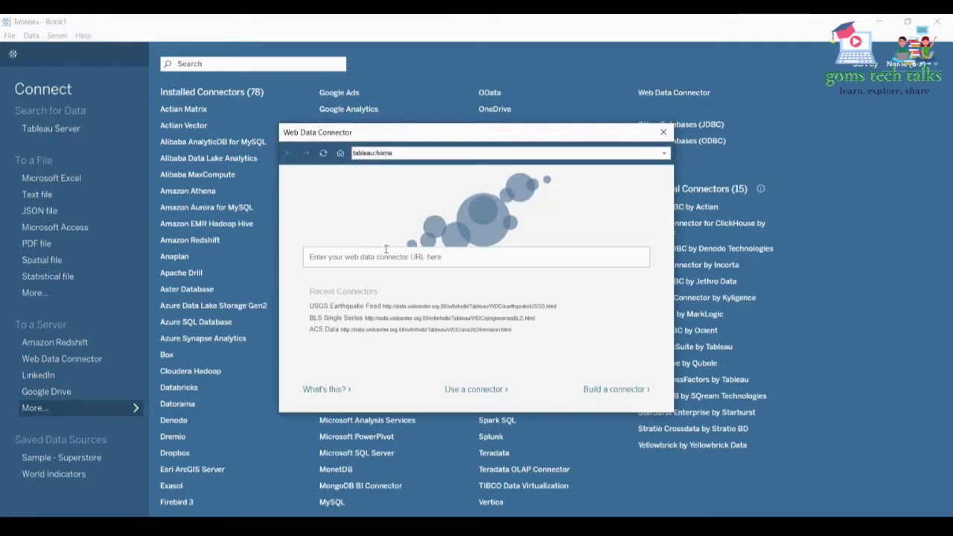
text(http://data.widcenter.org/wfinfodb/Tableau/WDC/earthquakeUSGS.html)
key(Return)
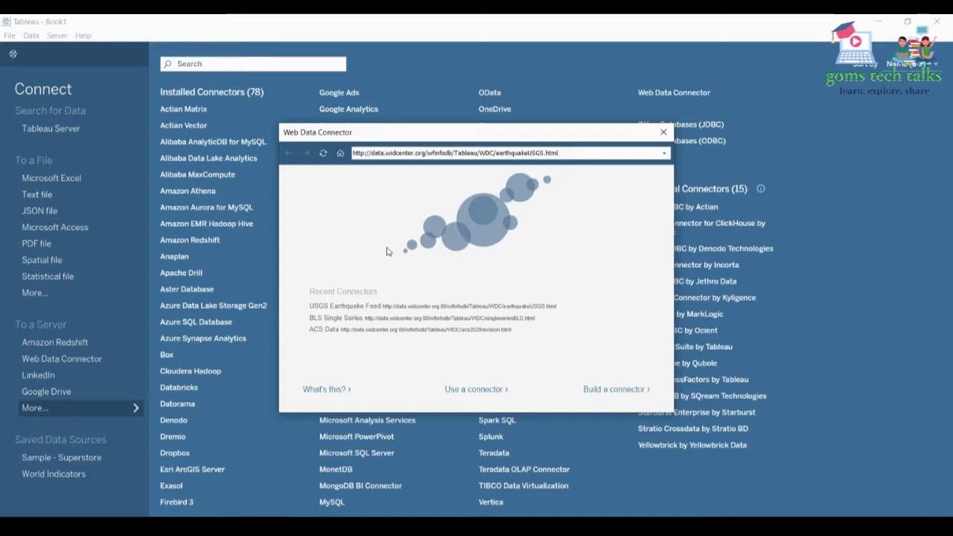
key(Return)
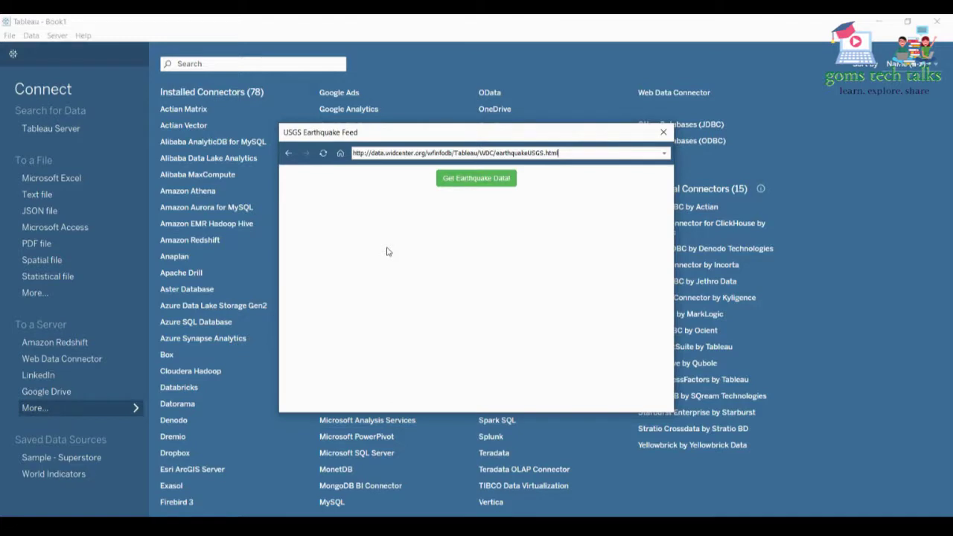
click(470, 179)
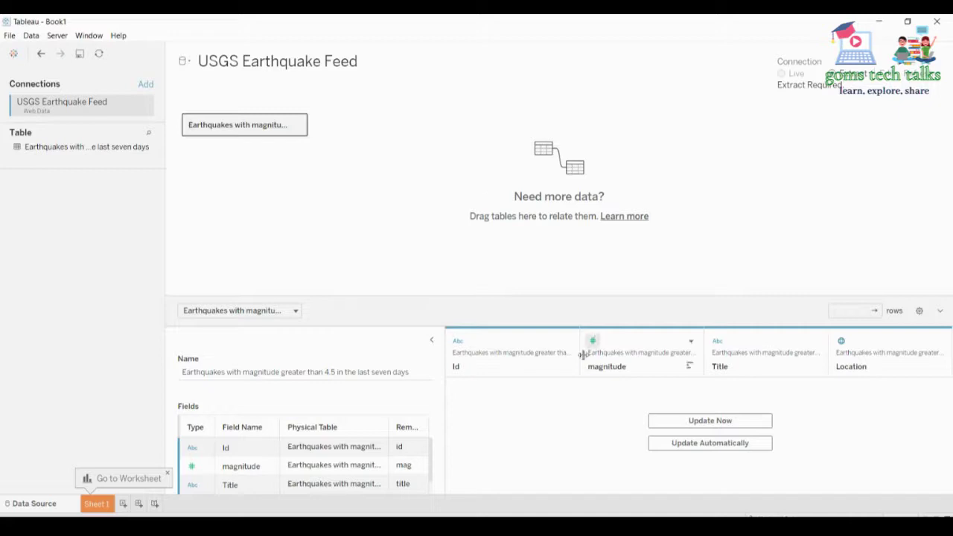
Set the earthquake data preview to update automatically and browse its rows in an enlarged preview area
click(707, 445)
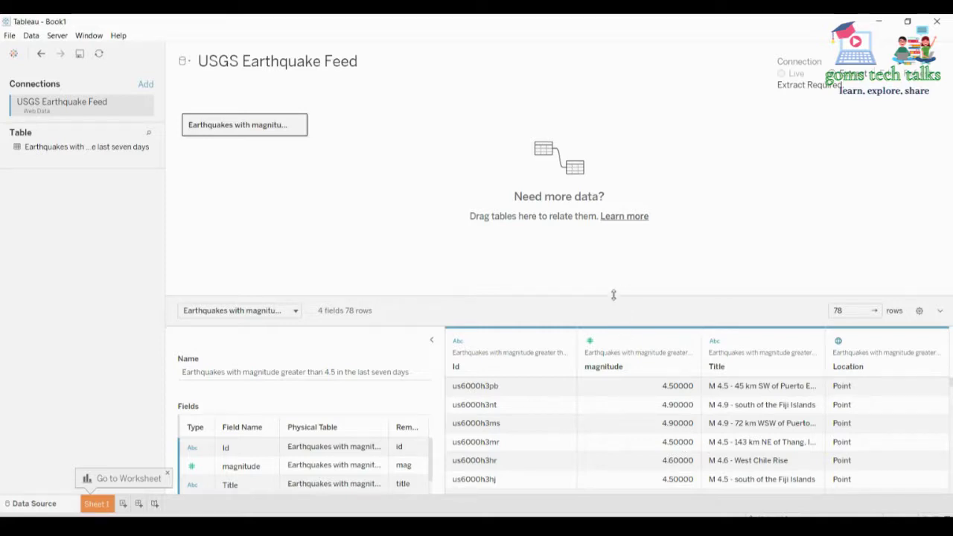
drag(615, 295, 615, 177)
scroll(692, 432, down, 10)
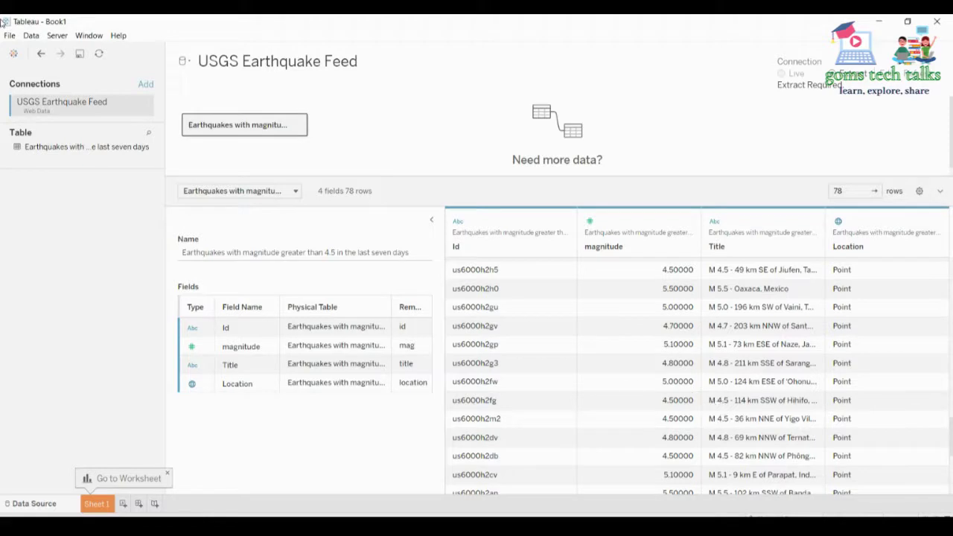
From the start page, open the PostgreSQL connector, examine its connection fields and close the dialog without signing in
click(14, 54)
click(61, 408)
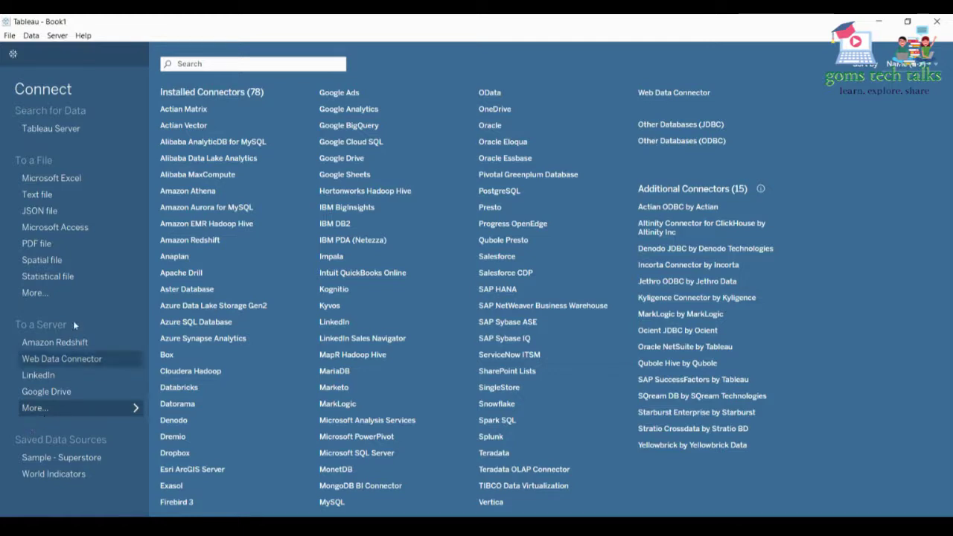
click(531, 191)
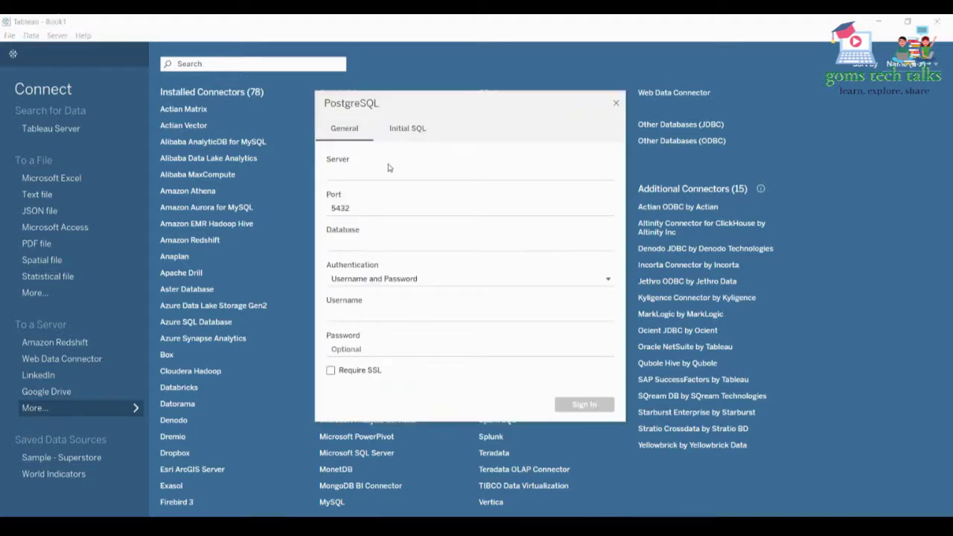
click(379, 243)
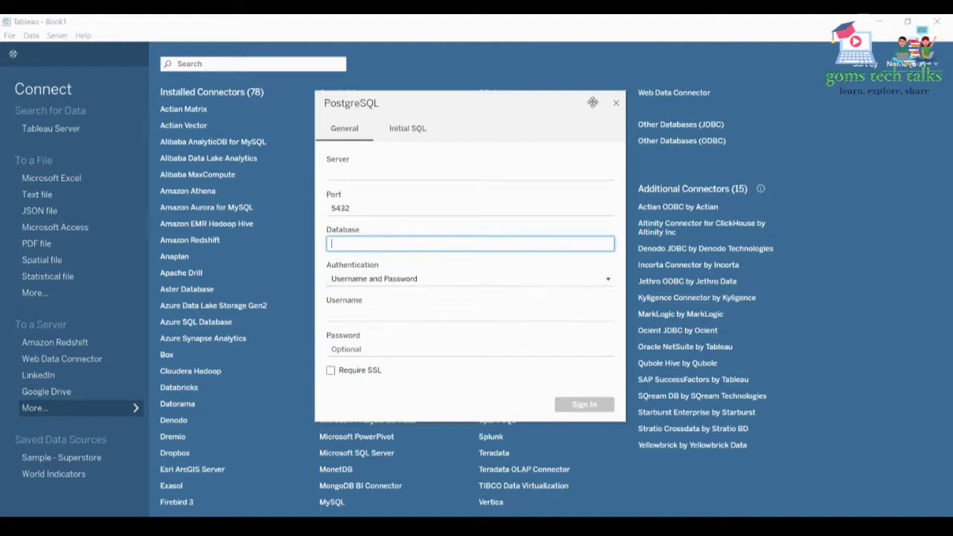
click(616, 103)
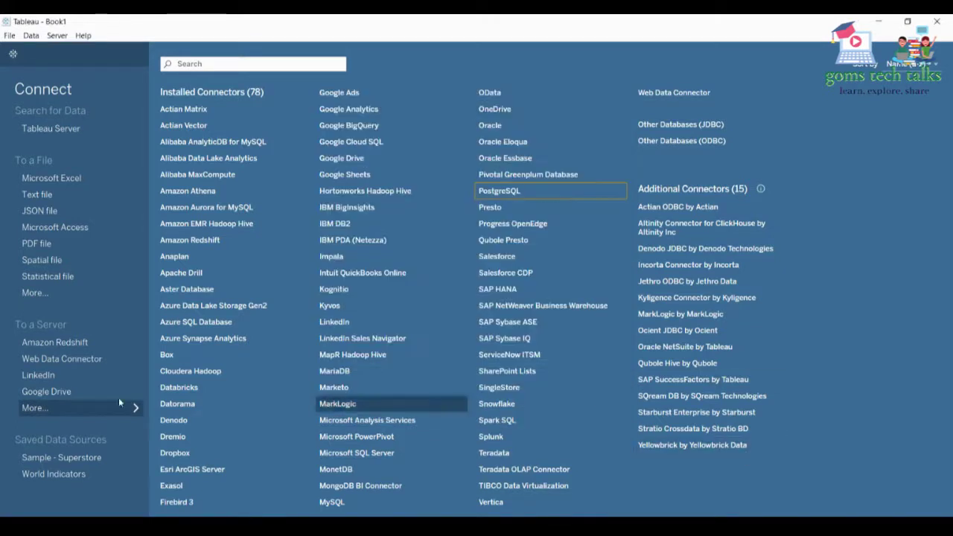